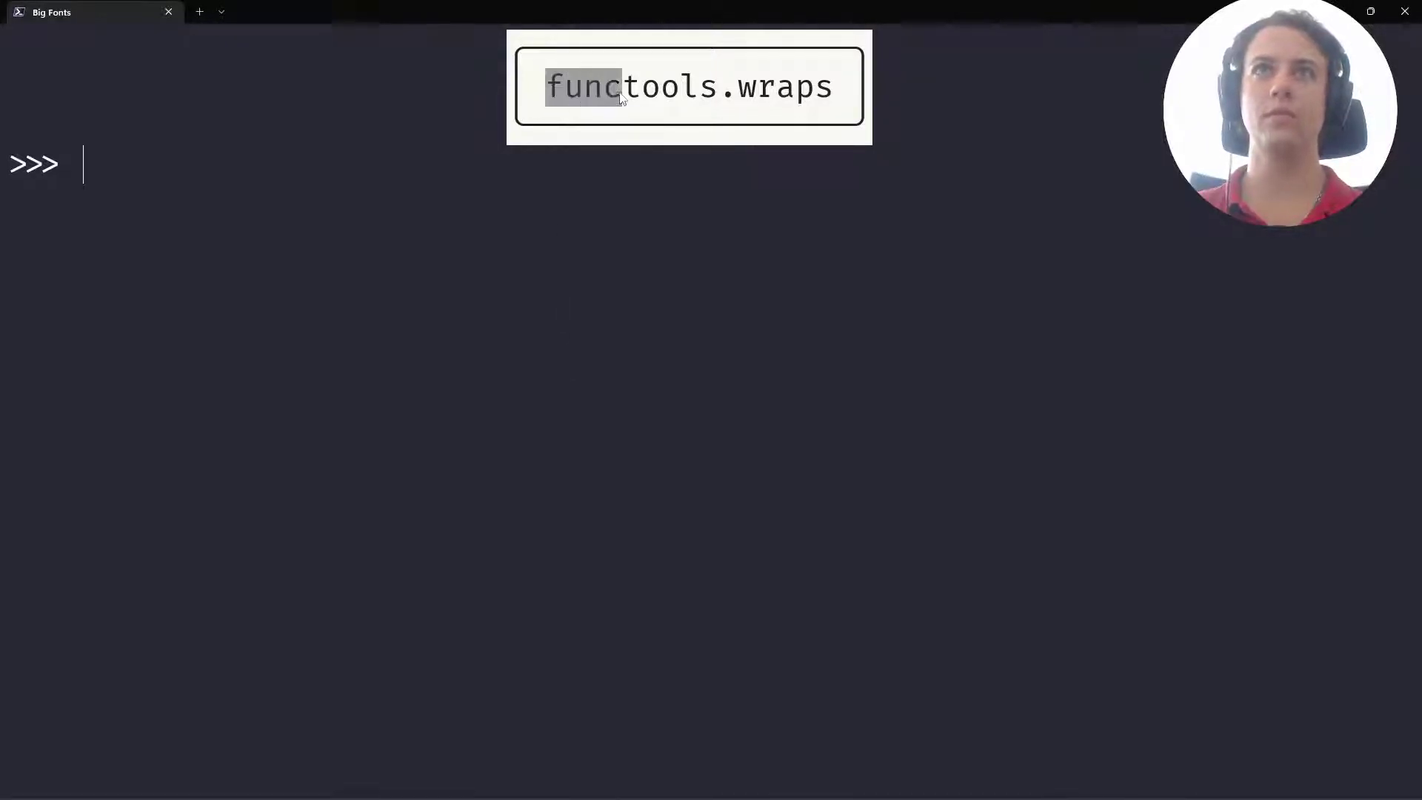
# Import wraps from functools and add the comment '# Wraps is a decorator'.
pyautogui.moveTo(709, 92); pyautogui.dragTo(831, 94)
pyautogui.click(823, 98)
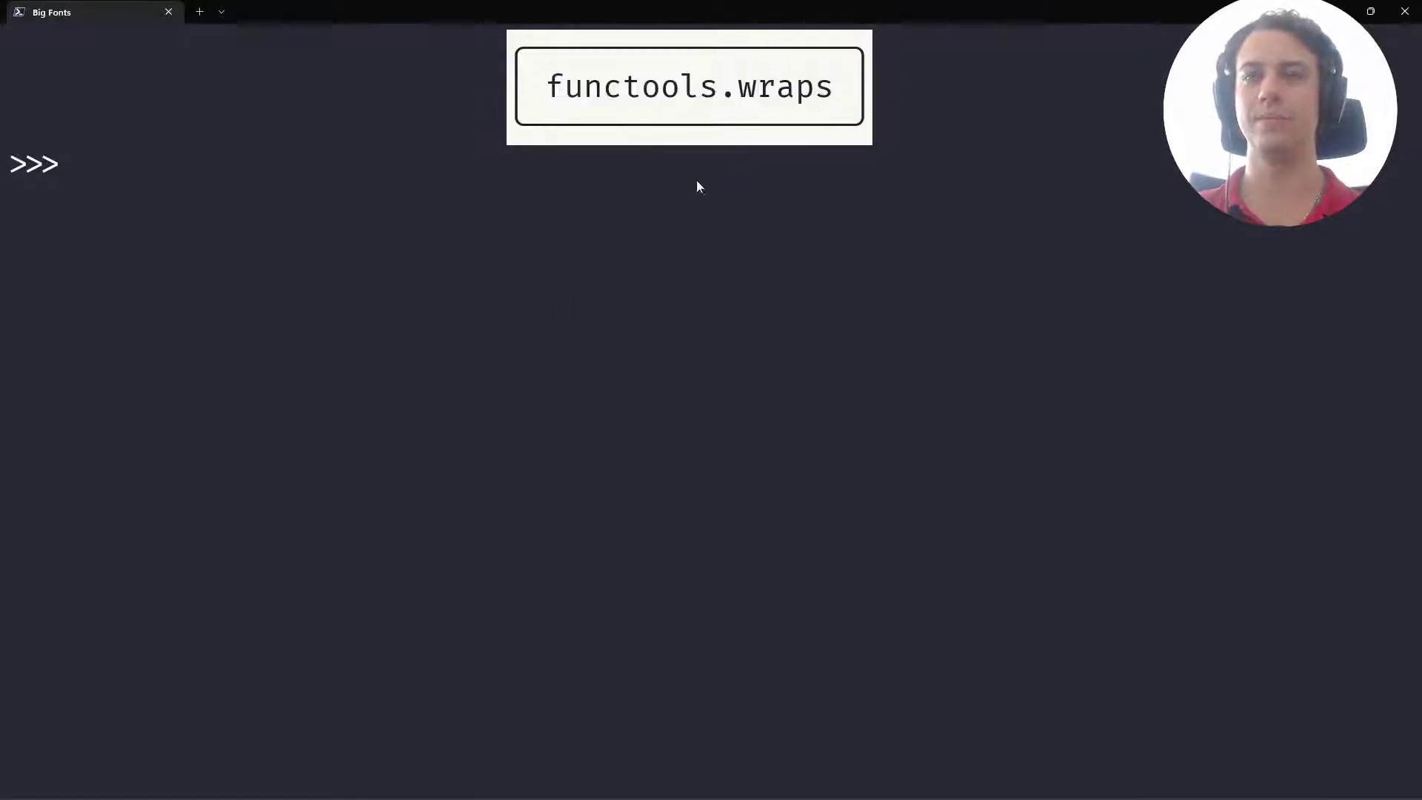
pyautogui.write('from functo')
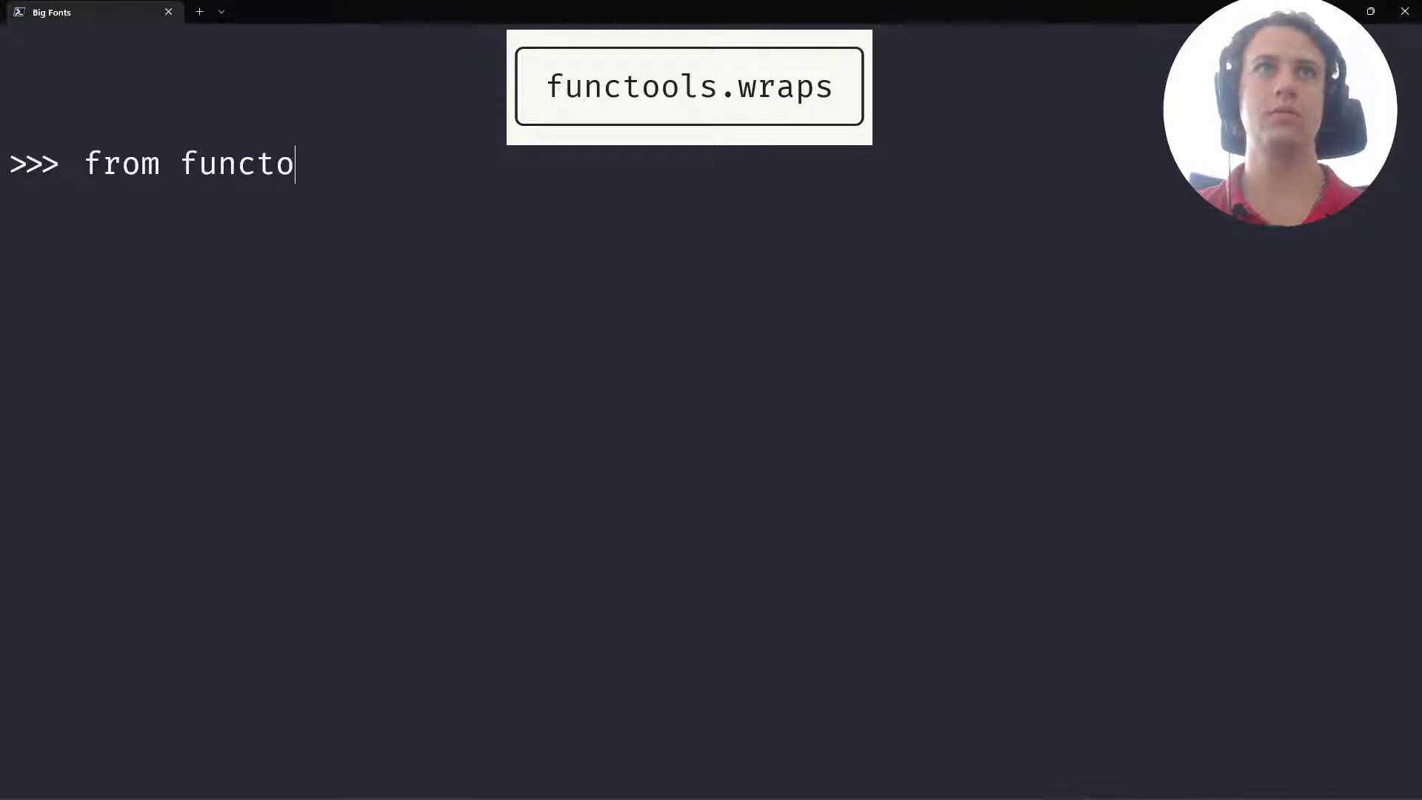
pyautogui.write('ols import')
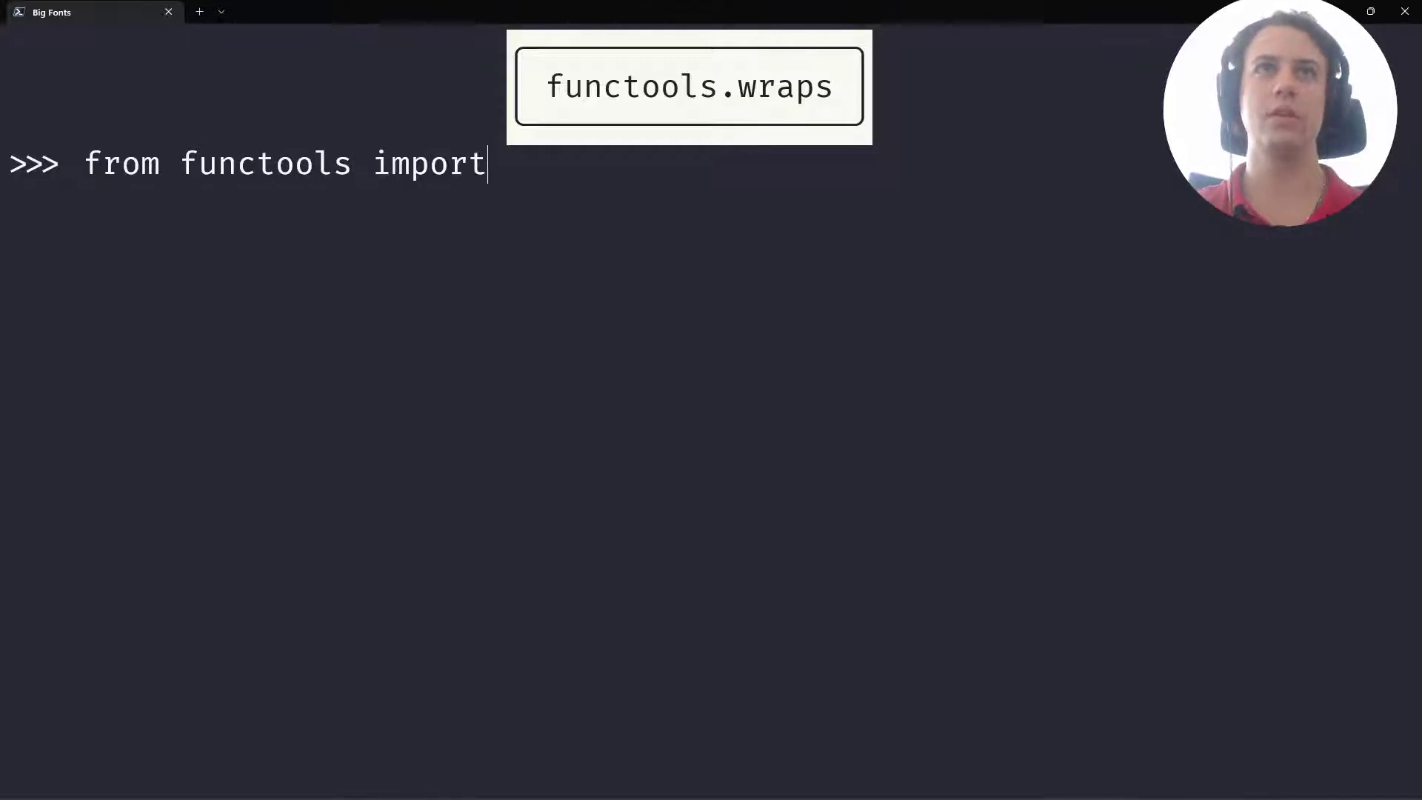
pyautogui.write(' wraps')
pyautogui.press('Return')
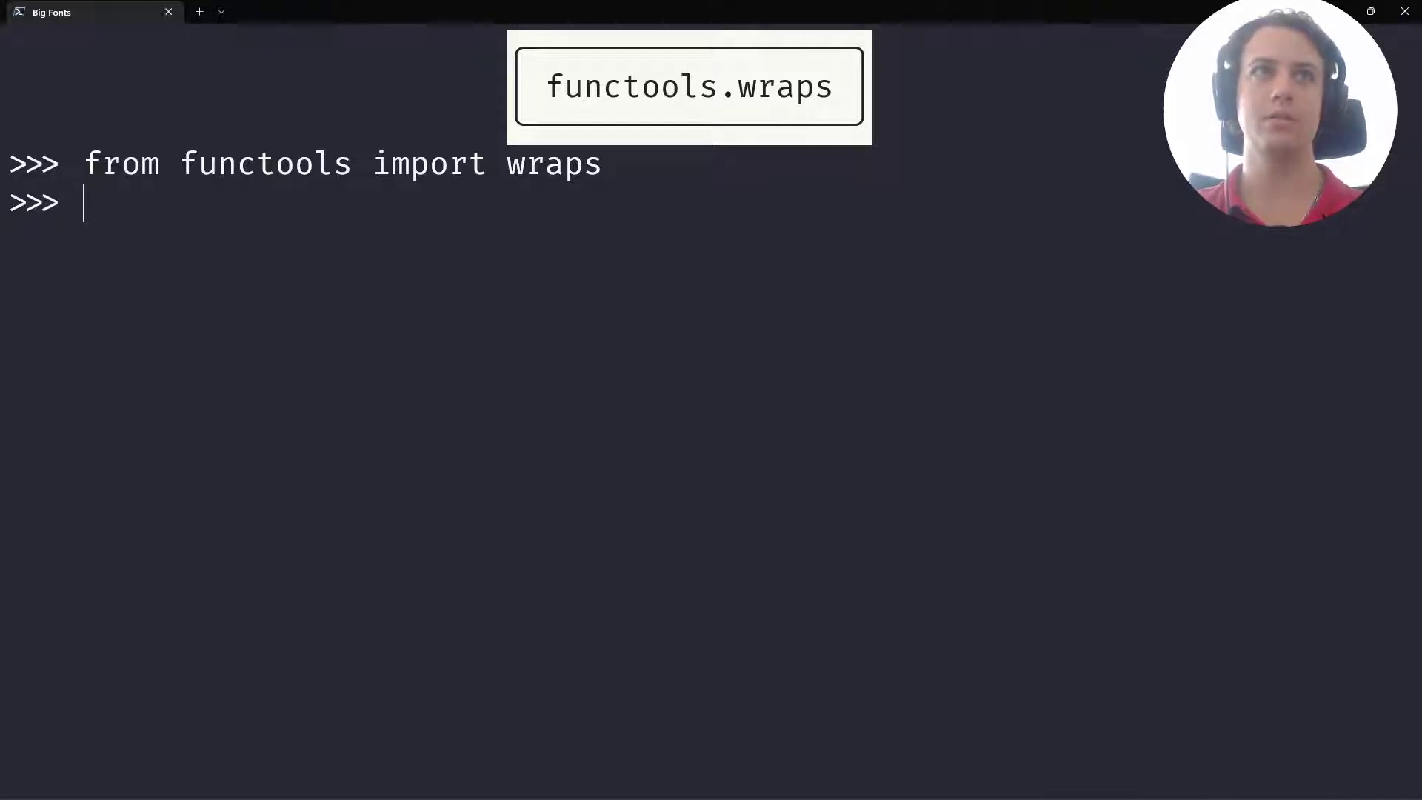
pyautogui.write('# Wraps is a dec')
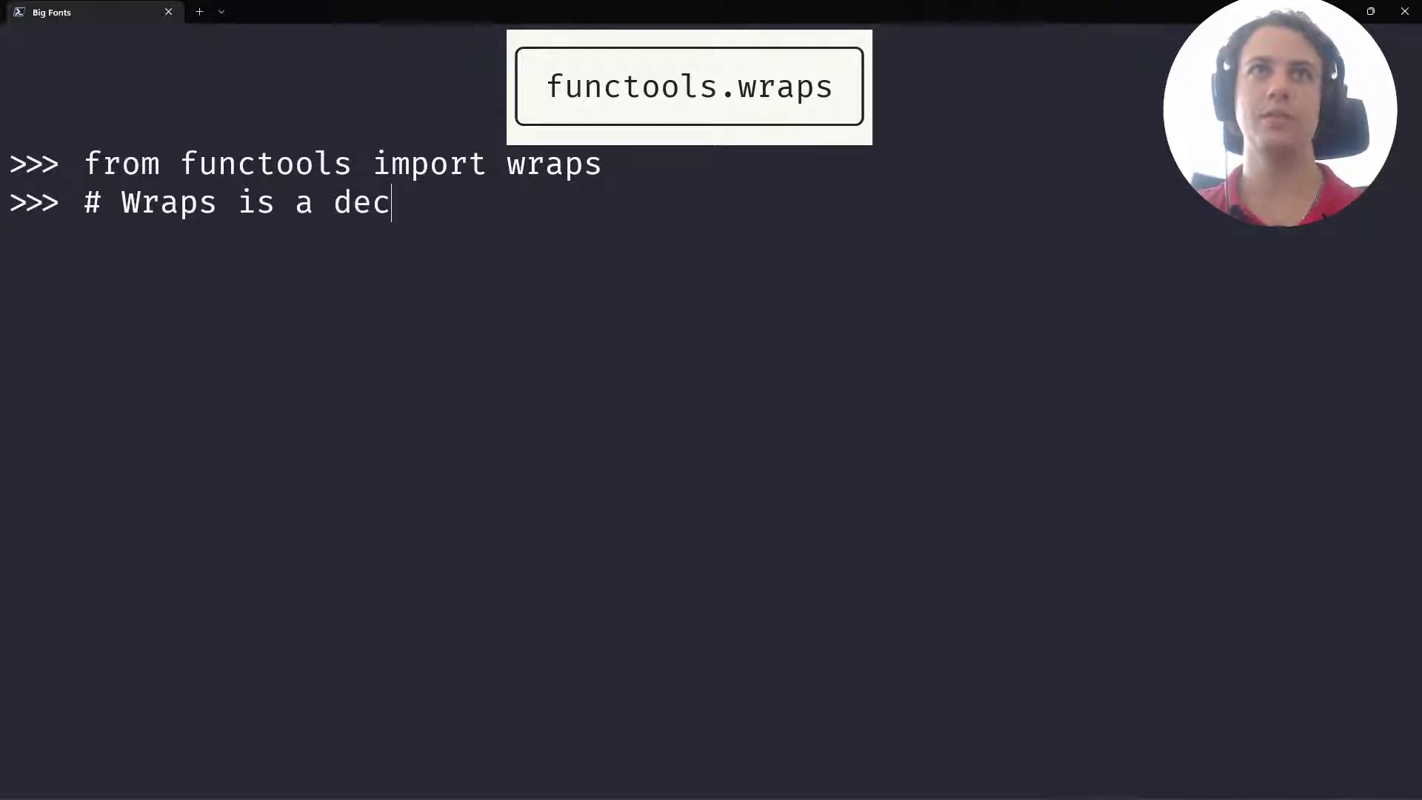
pyautogui.write('oratr')
pyautogui.press('BackSpace')
pyautogui.write('or')
pyautogui.press('Return')
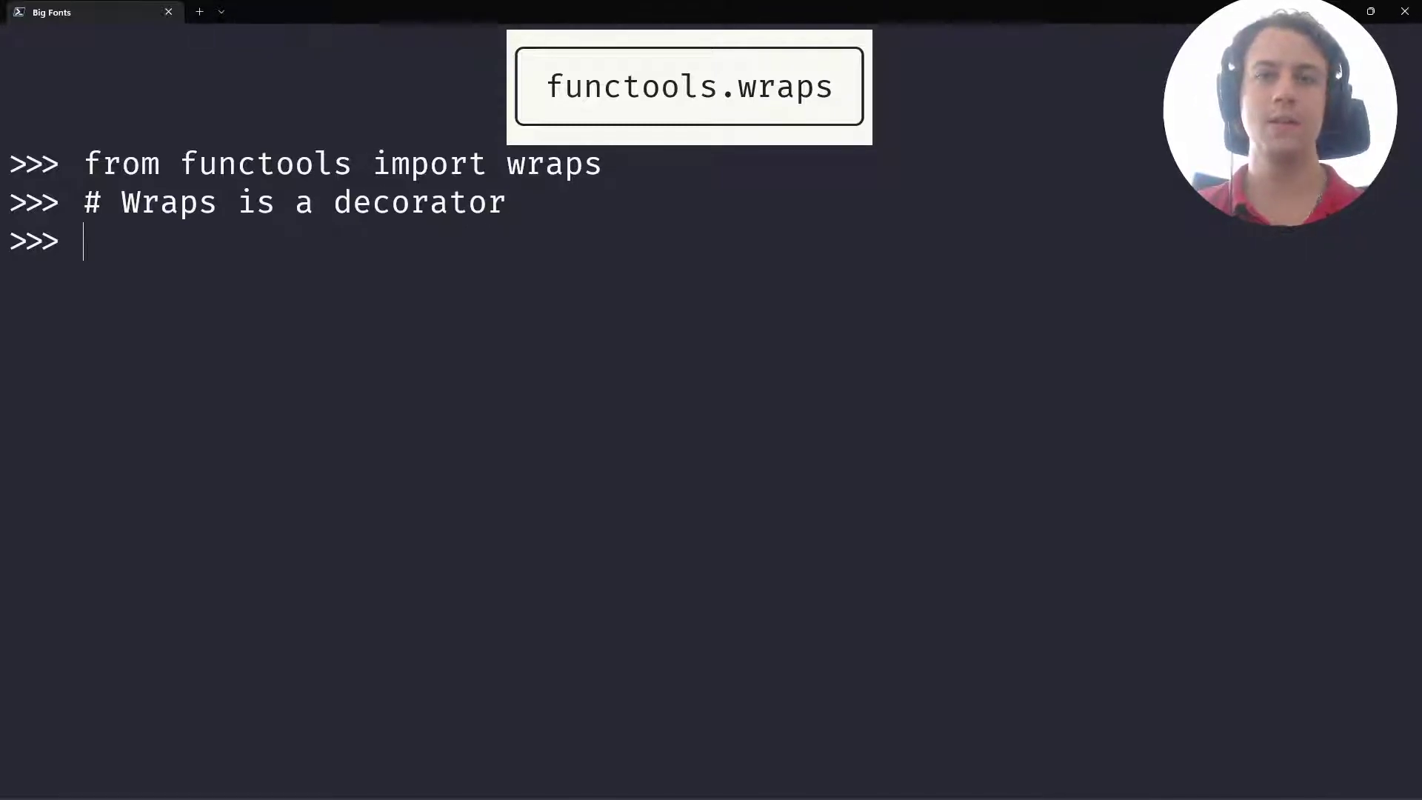
pyautogui.write('def scream')
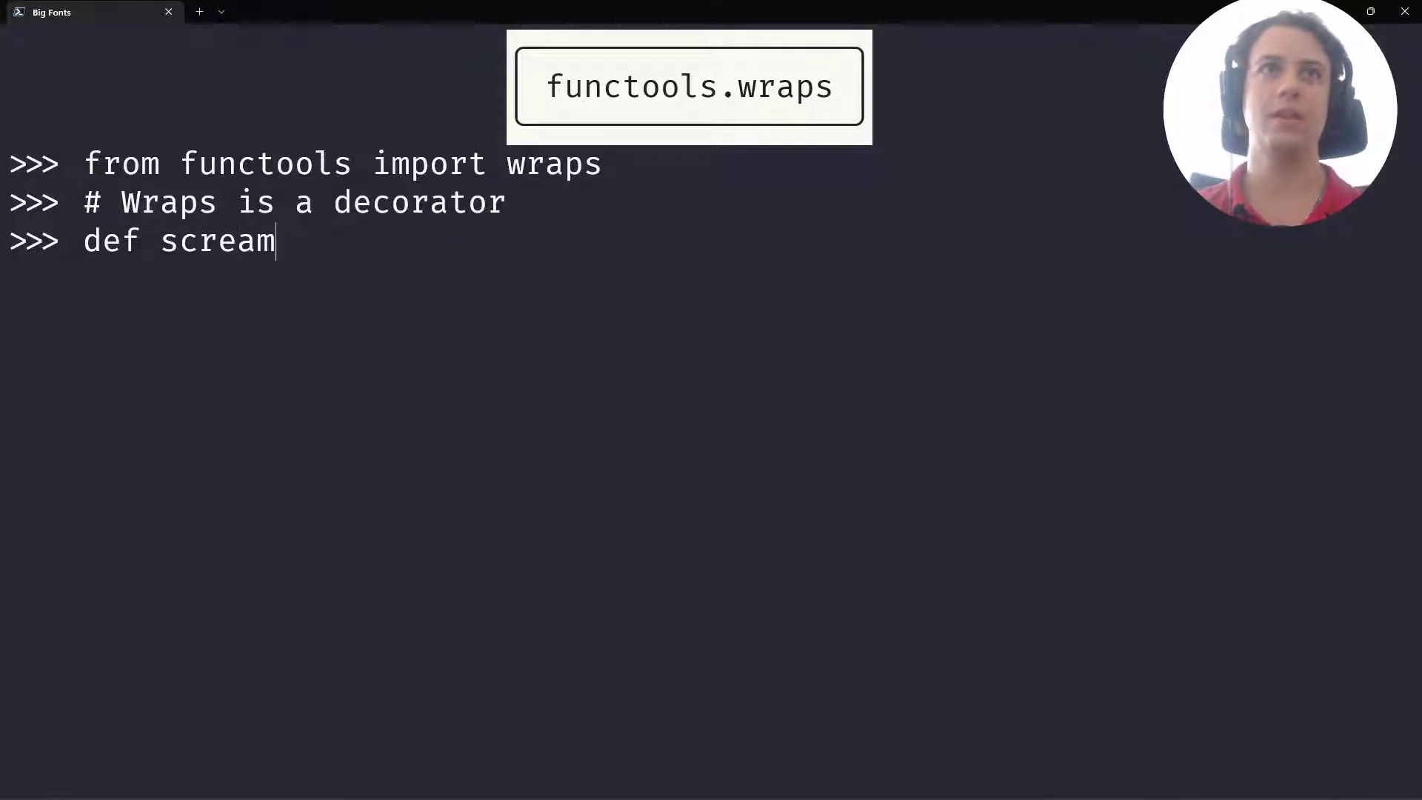
pyautogui.write('(f):')
# Define scream(f), whose inner wrapper(*args, **kwargs) prints "AHHHHH" and returns f(*args, **kwargs).
pyautogui.press('Return')
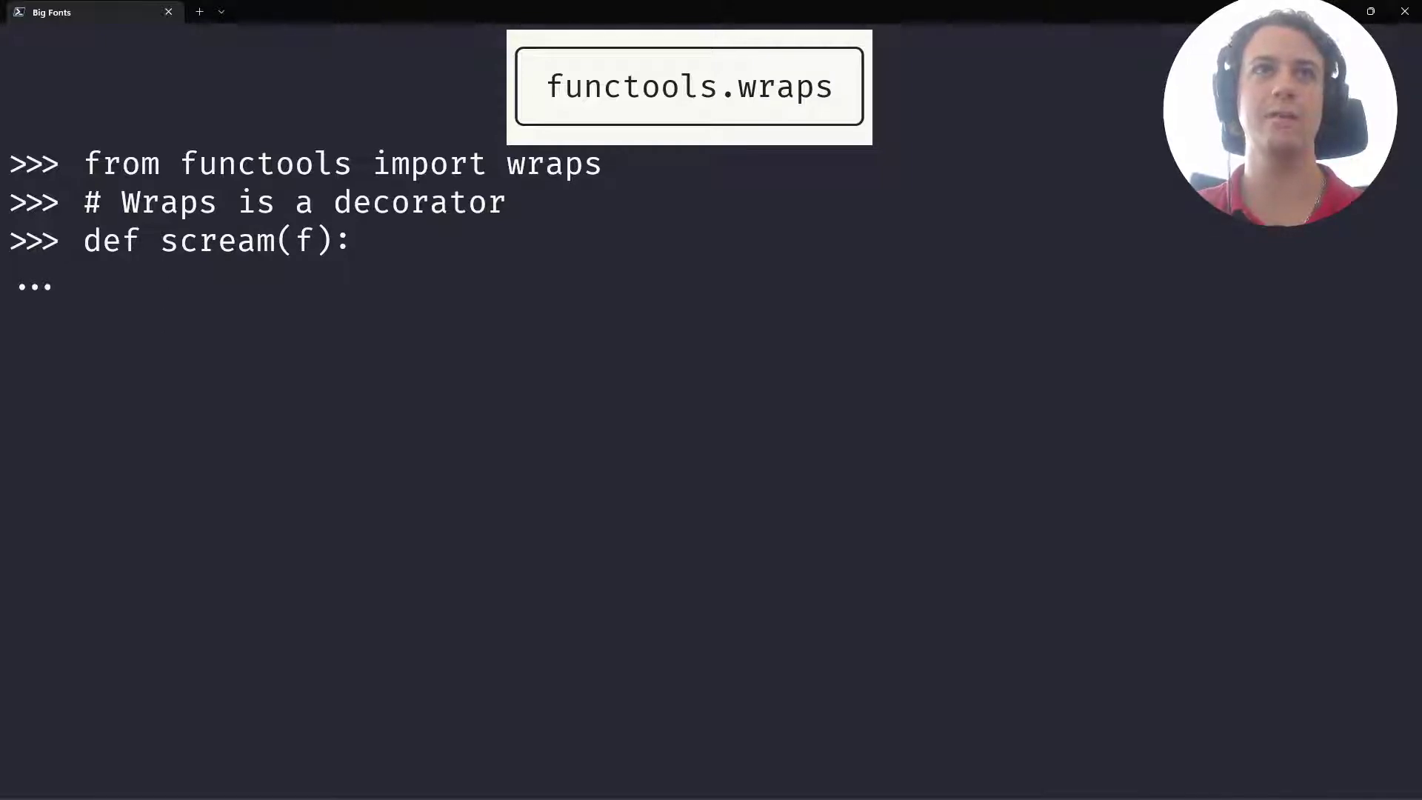
pyautogui.press('BackSpace')
pyautogui.write('def w')
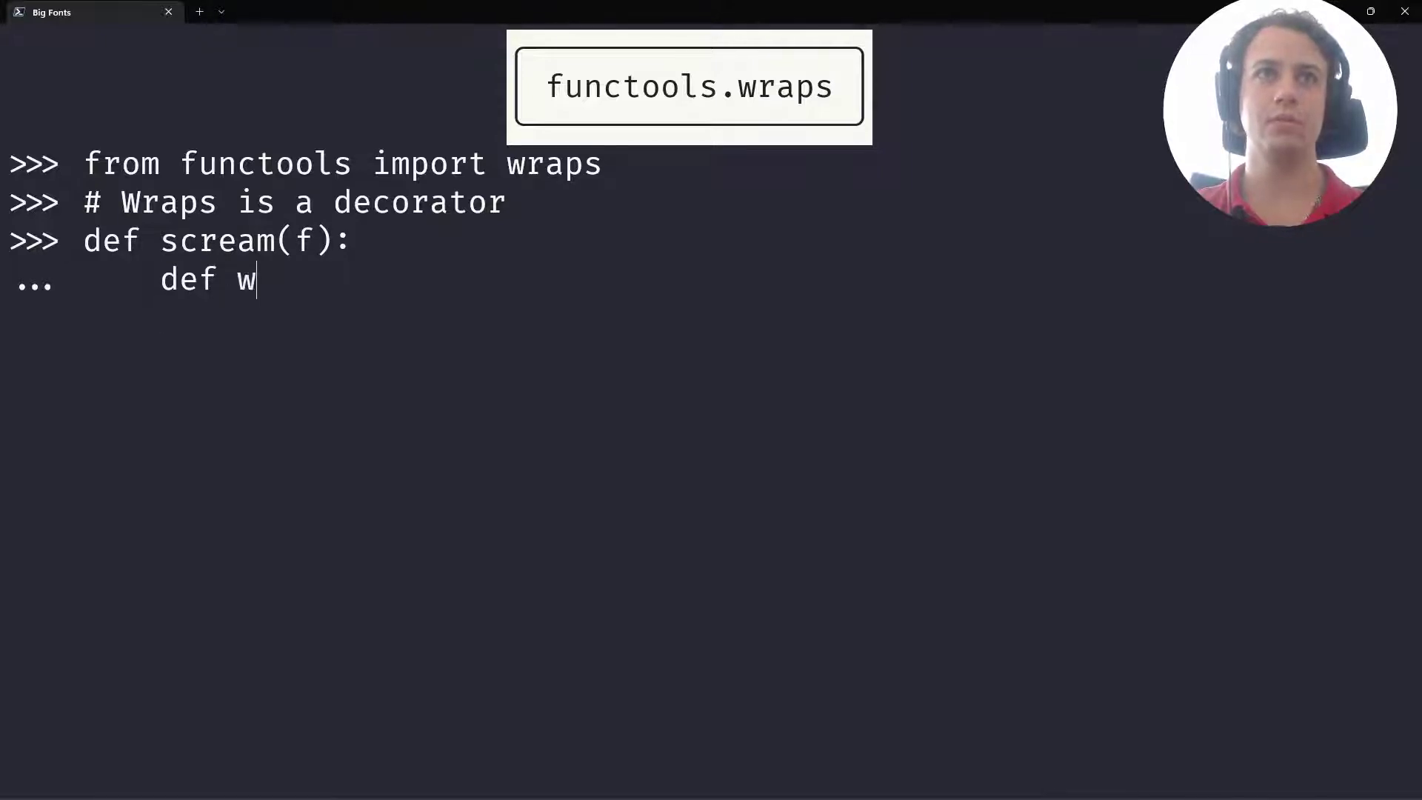
pyautogui.write('rapper(')
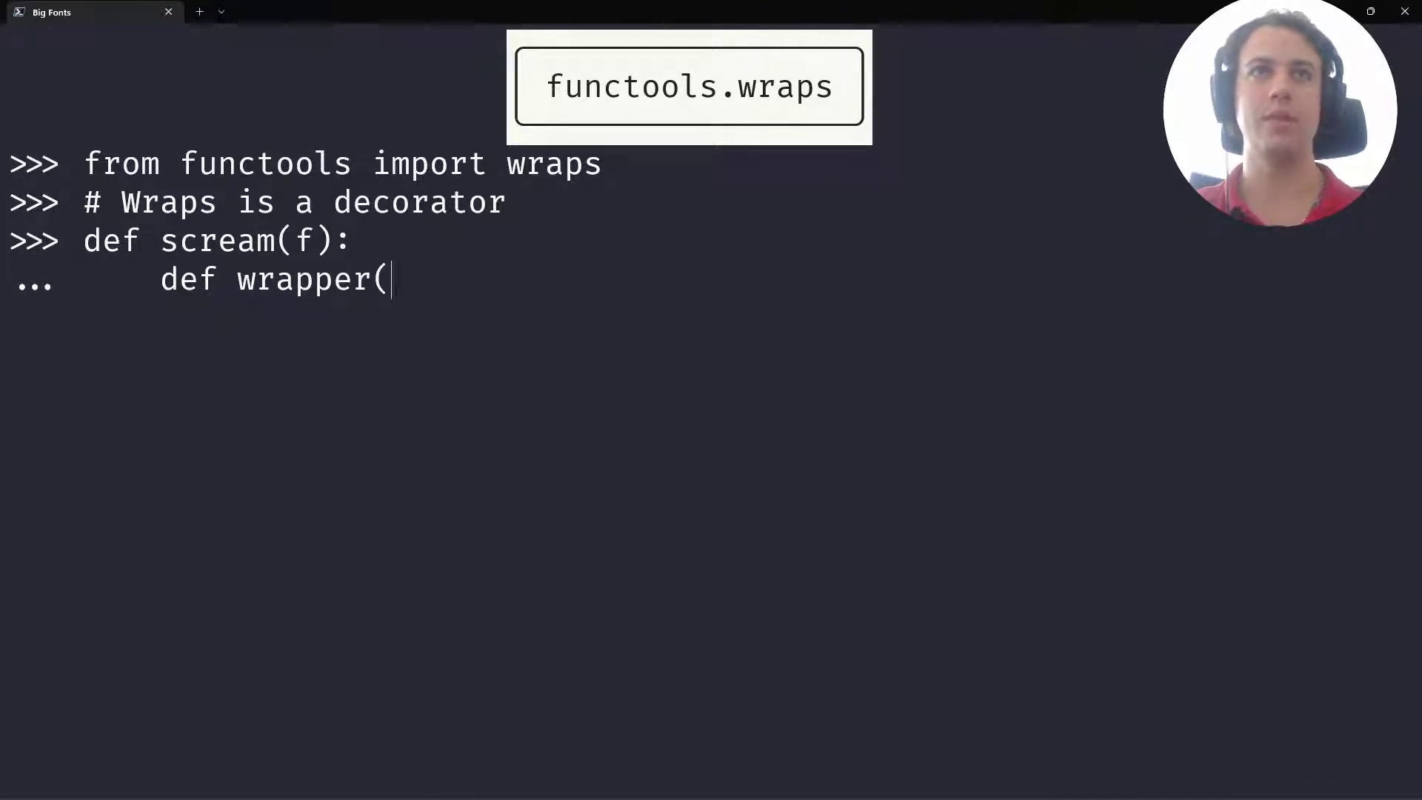
pyautogui.write('*args, **kwargs): ...')
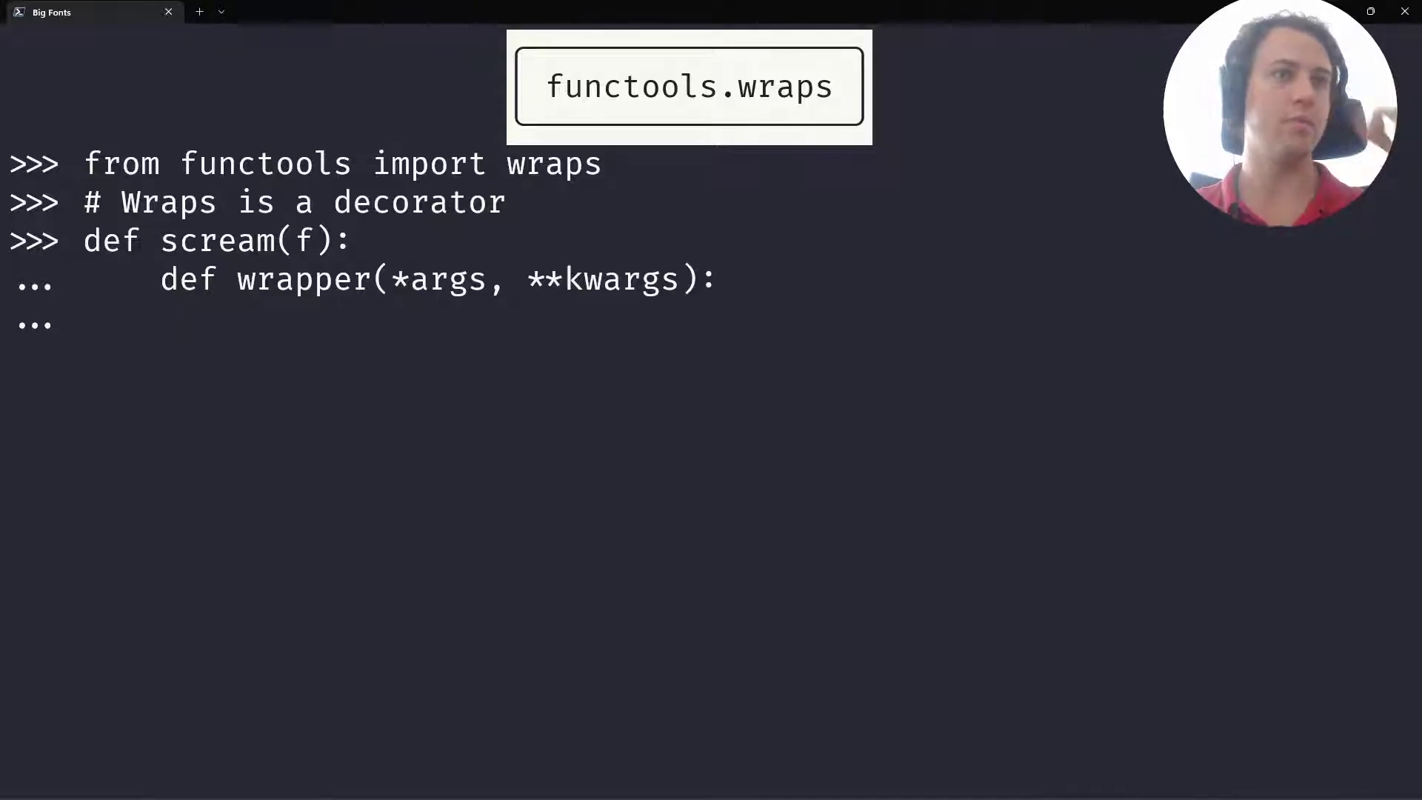
pyautogui.write('         print("')
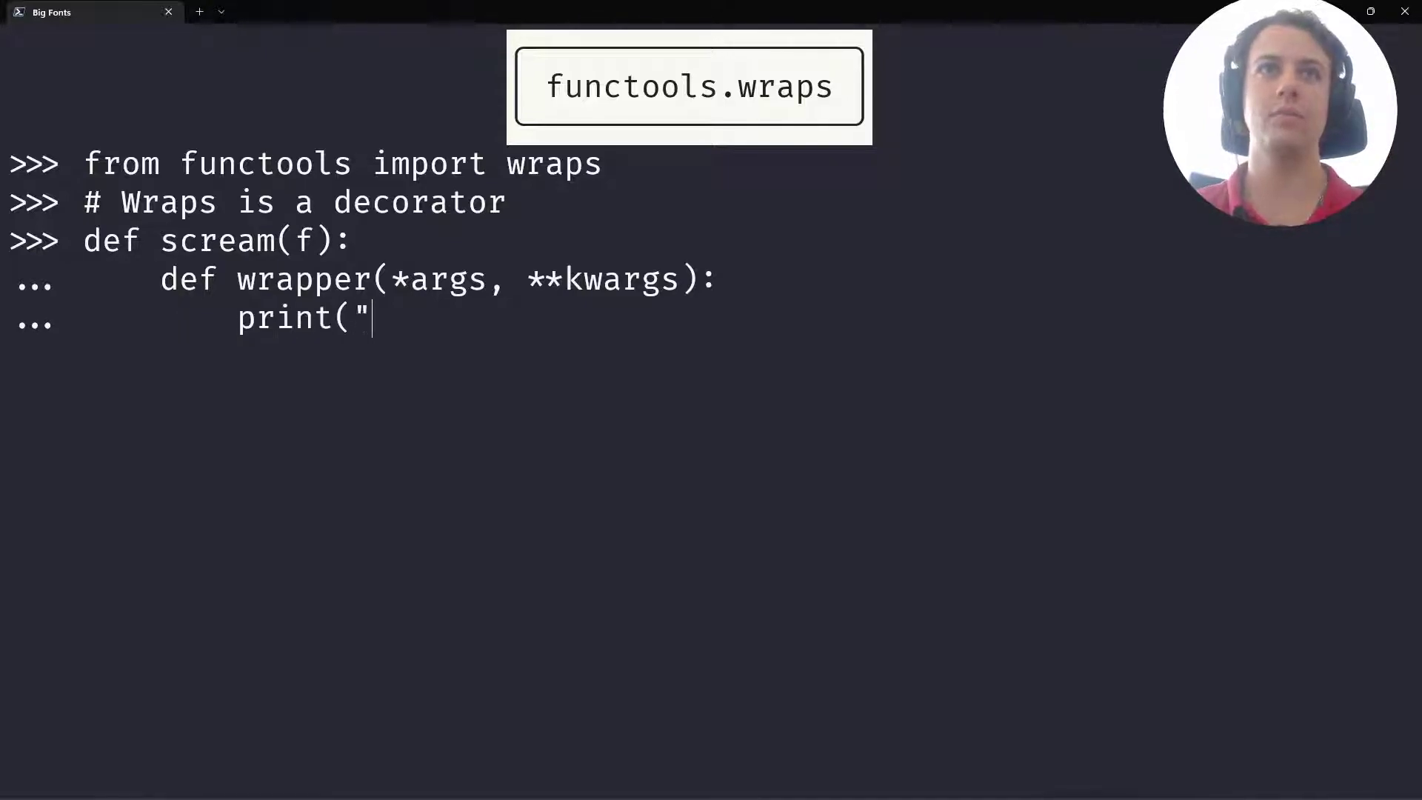
pyautogui.write('AHHHHH")')
pyautogui.press('Return')
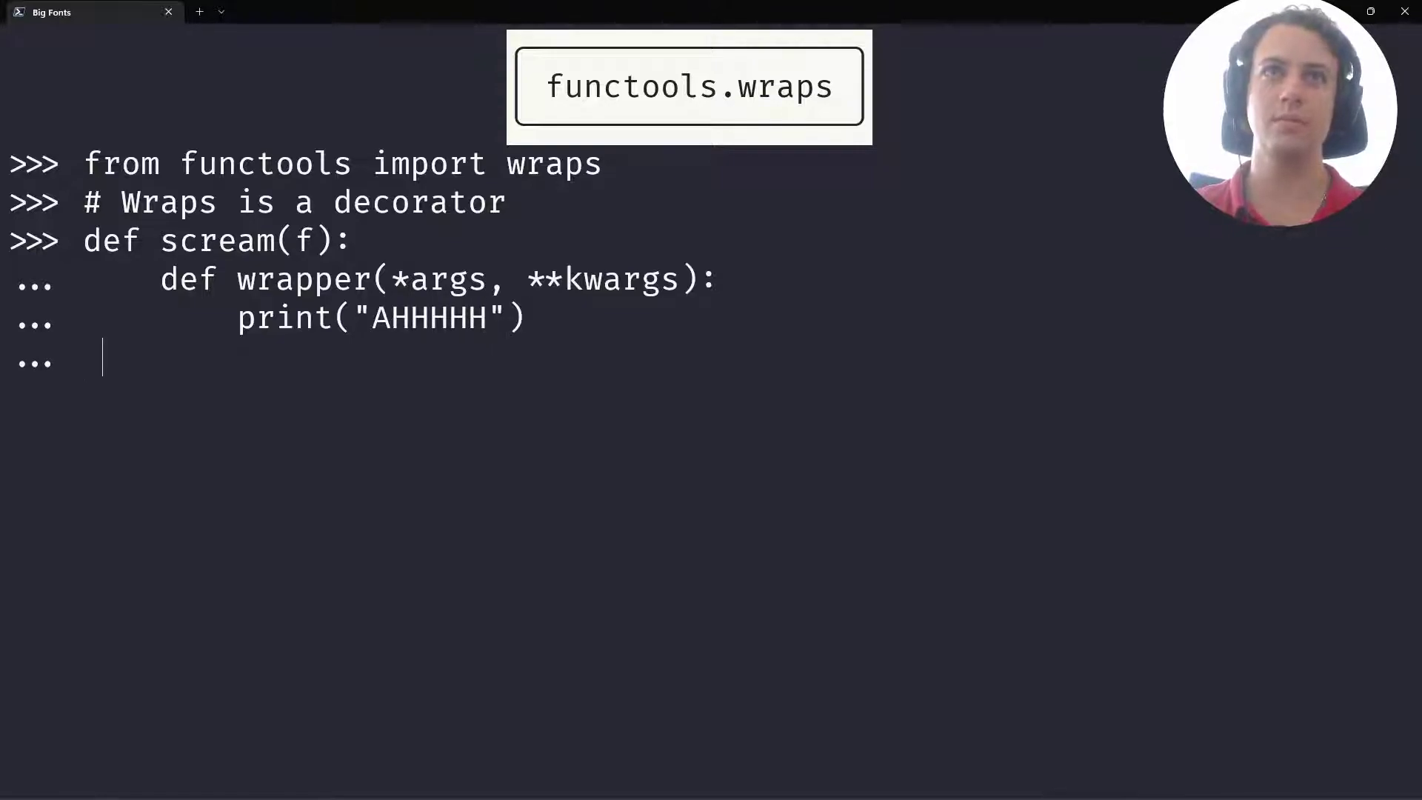
pyautogui.write('return f(')
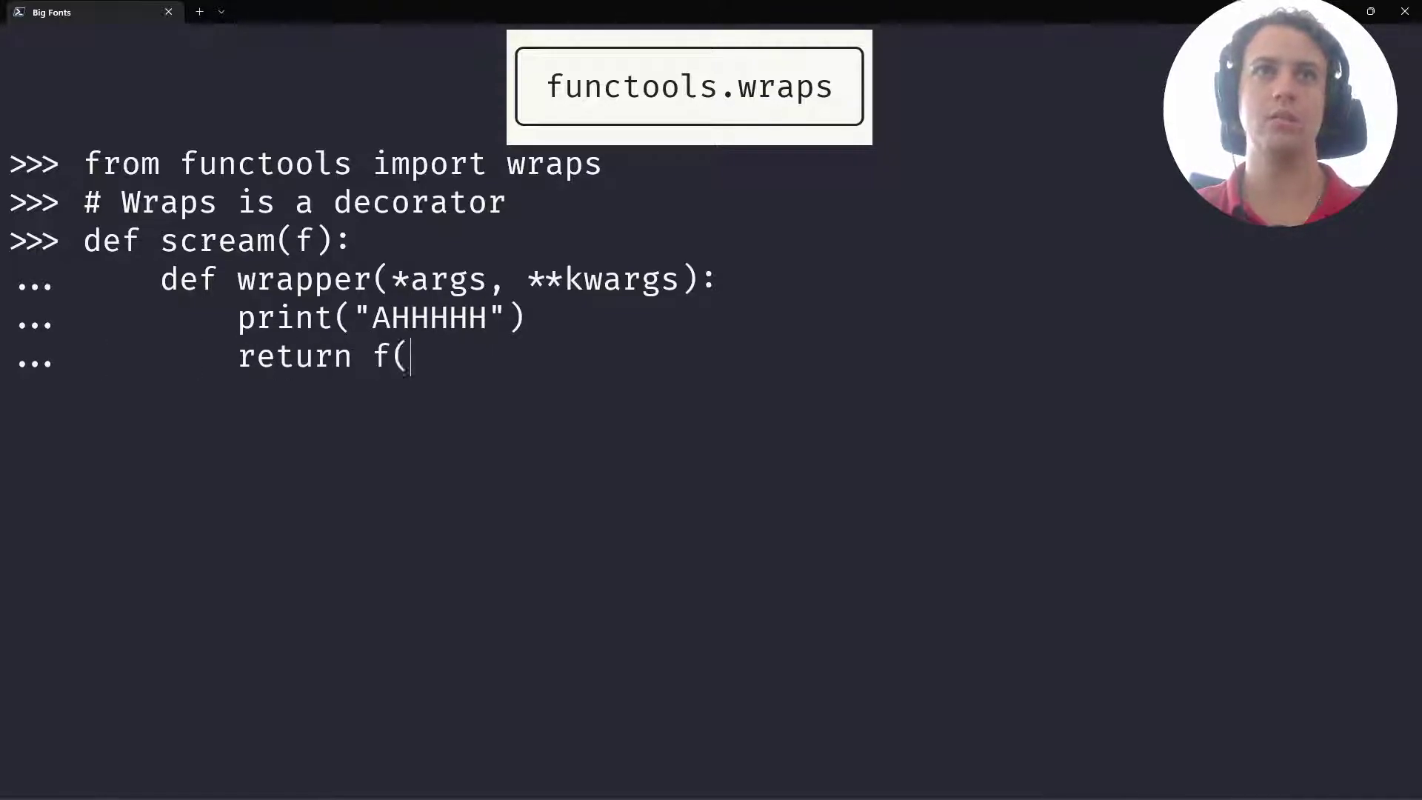
pyautogui.write('*args, **kwargs')
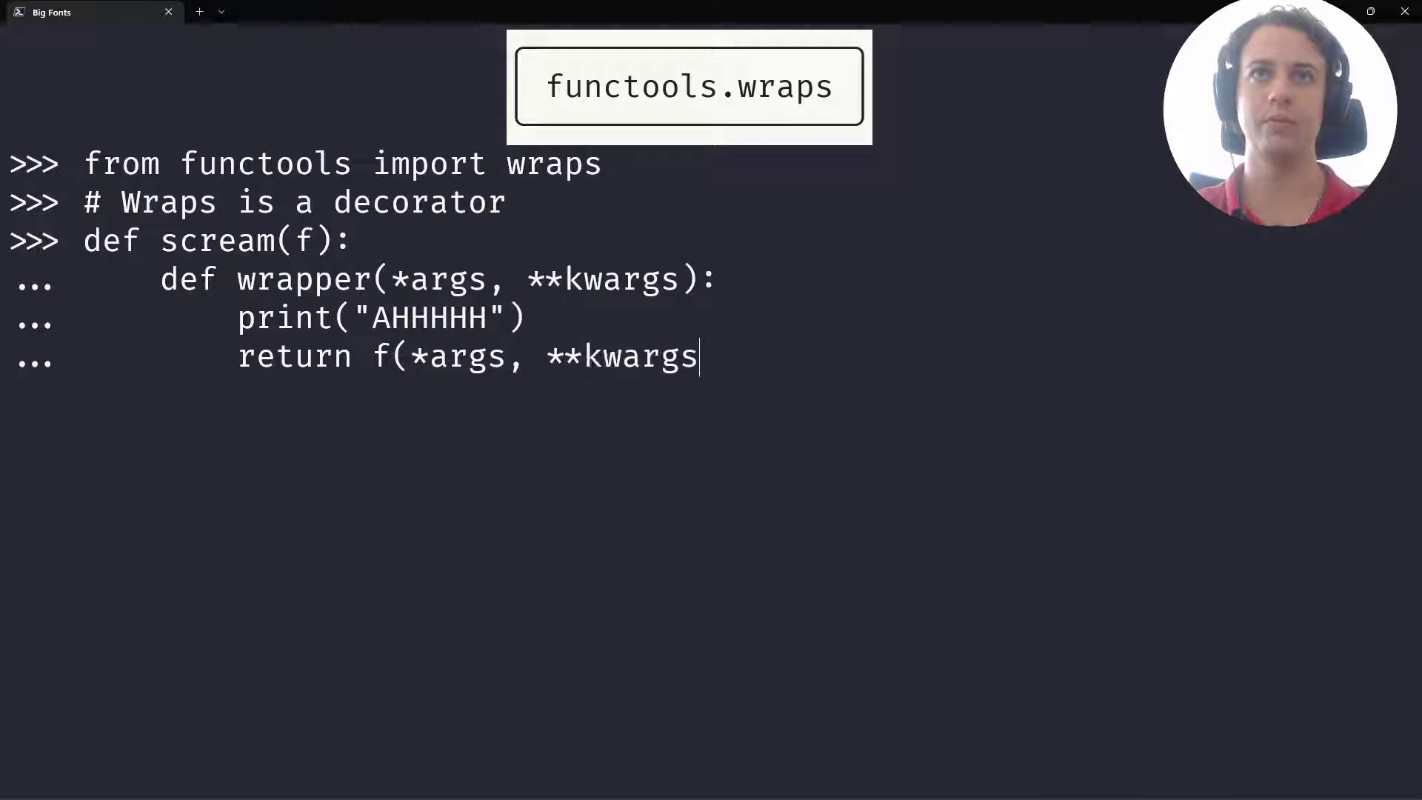
pyautogui.write('):')
pyautogui.press('Return')
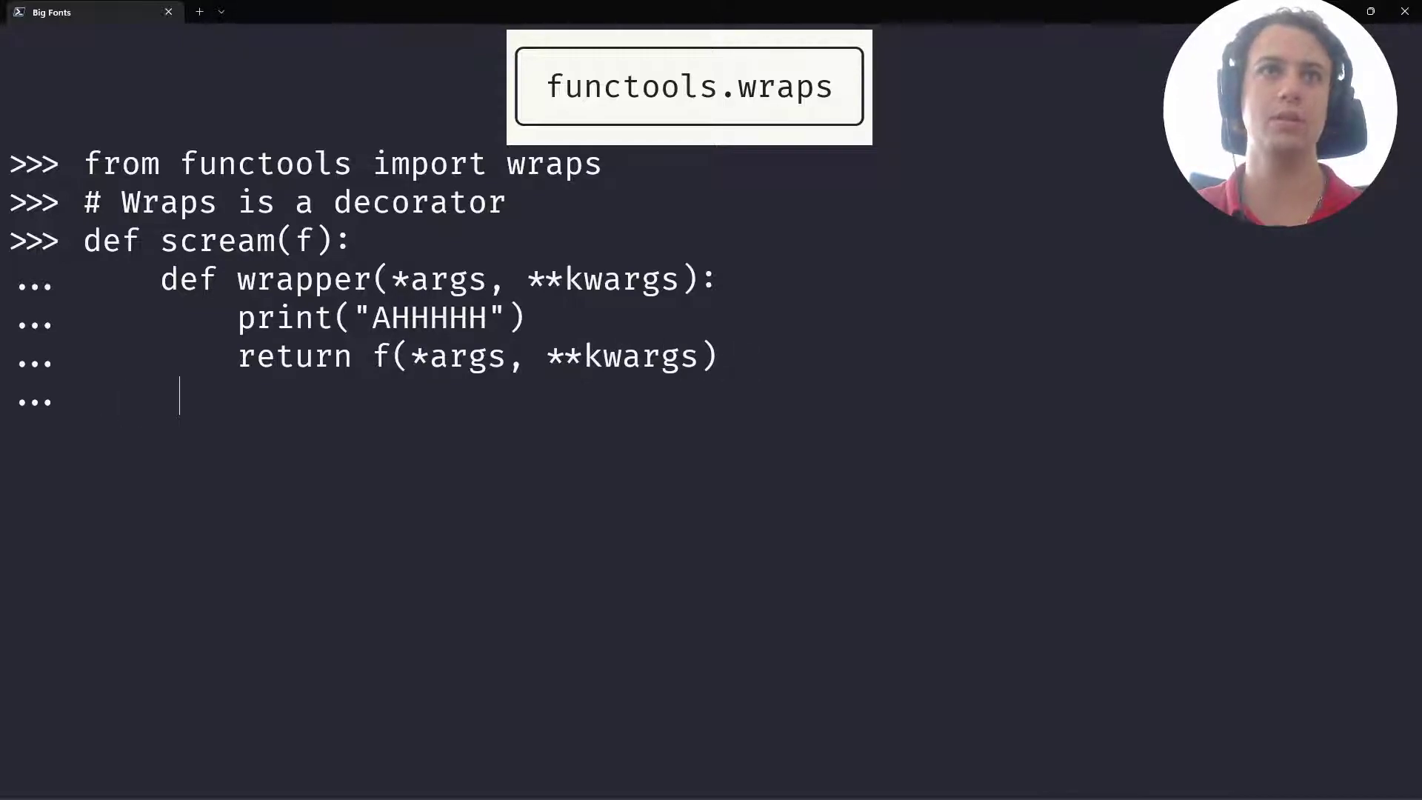
pyautogui.write('re')
pyautogui.press('BackSpace')
pyautogui.press('BackSpace')
pyautogui.press('BackSpace')
pyautogui.write('return ')
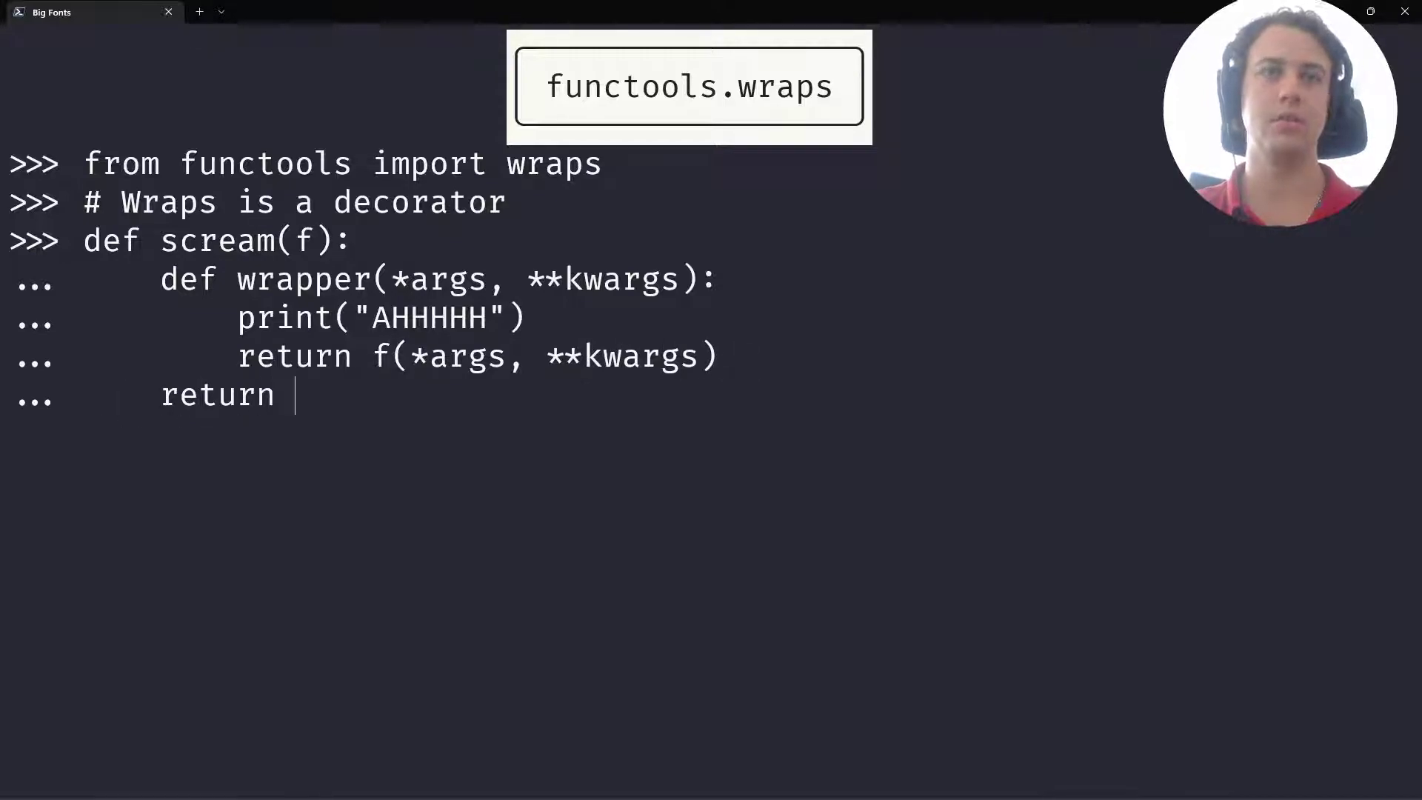
pyautogui.write('wrapper')
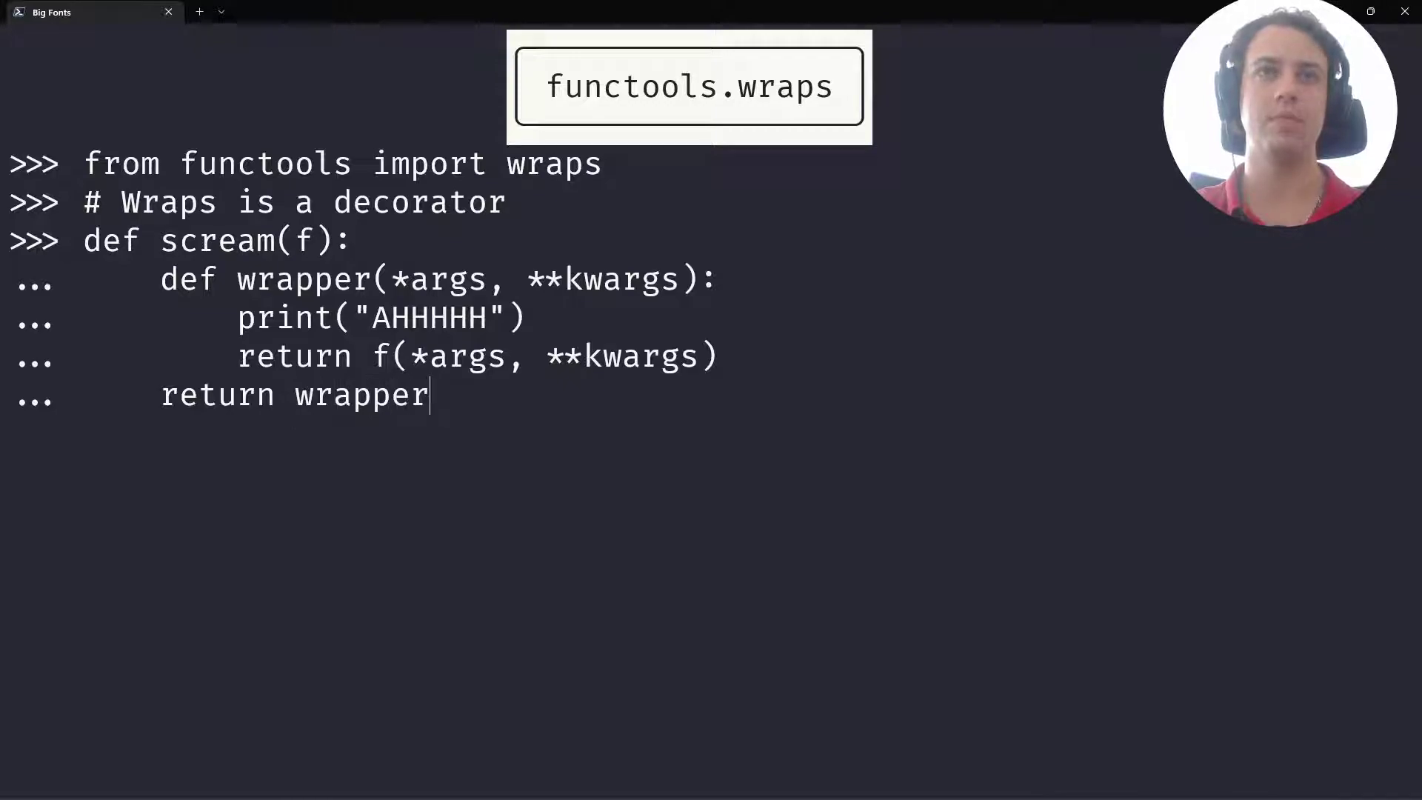
pyautogui.press('Return')
pyautogui.press('Return')
pyautogui.write('@sc')
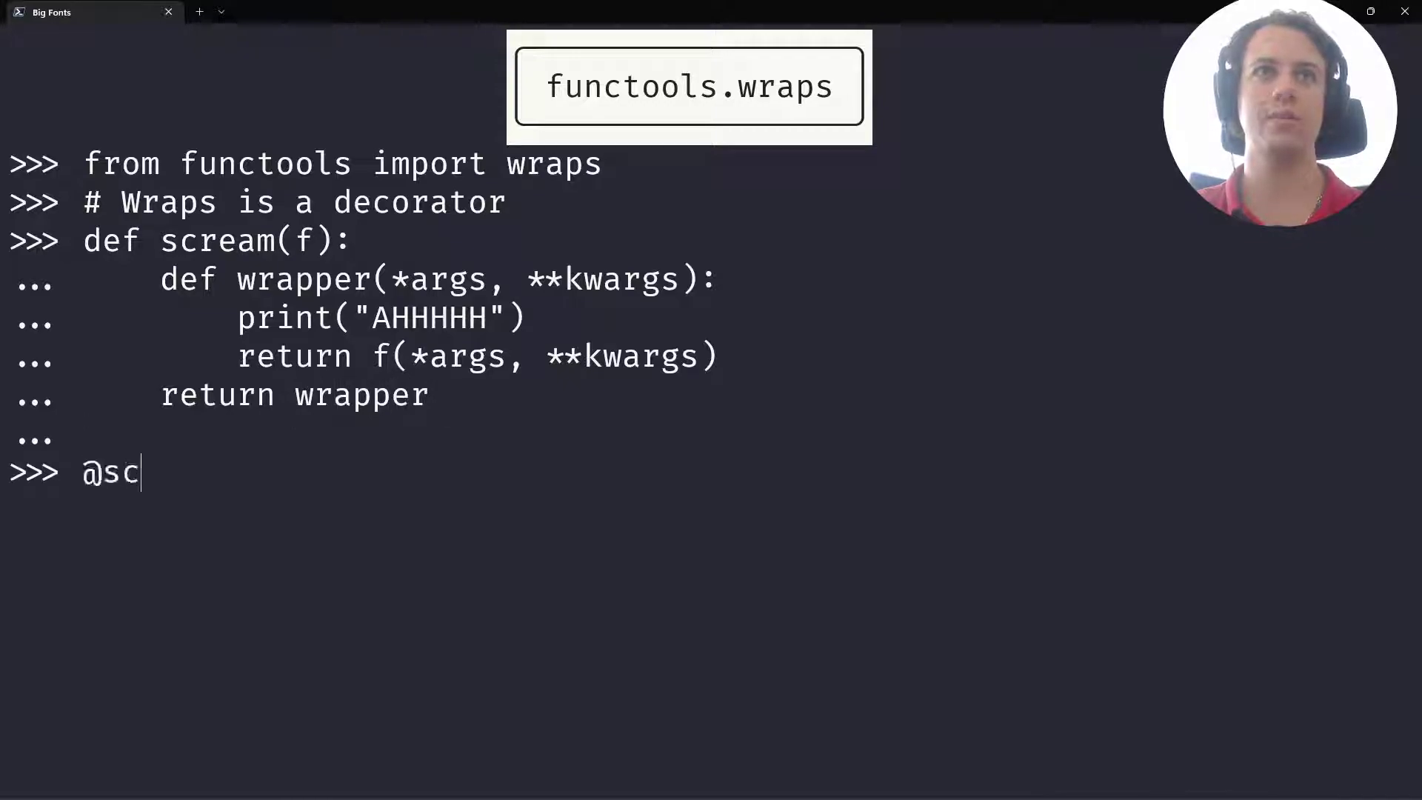
pyautogui.write('ream')
pyautogui.press('Return')
pyautogui.write('def (a')
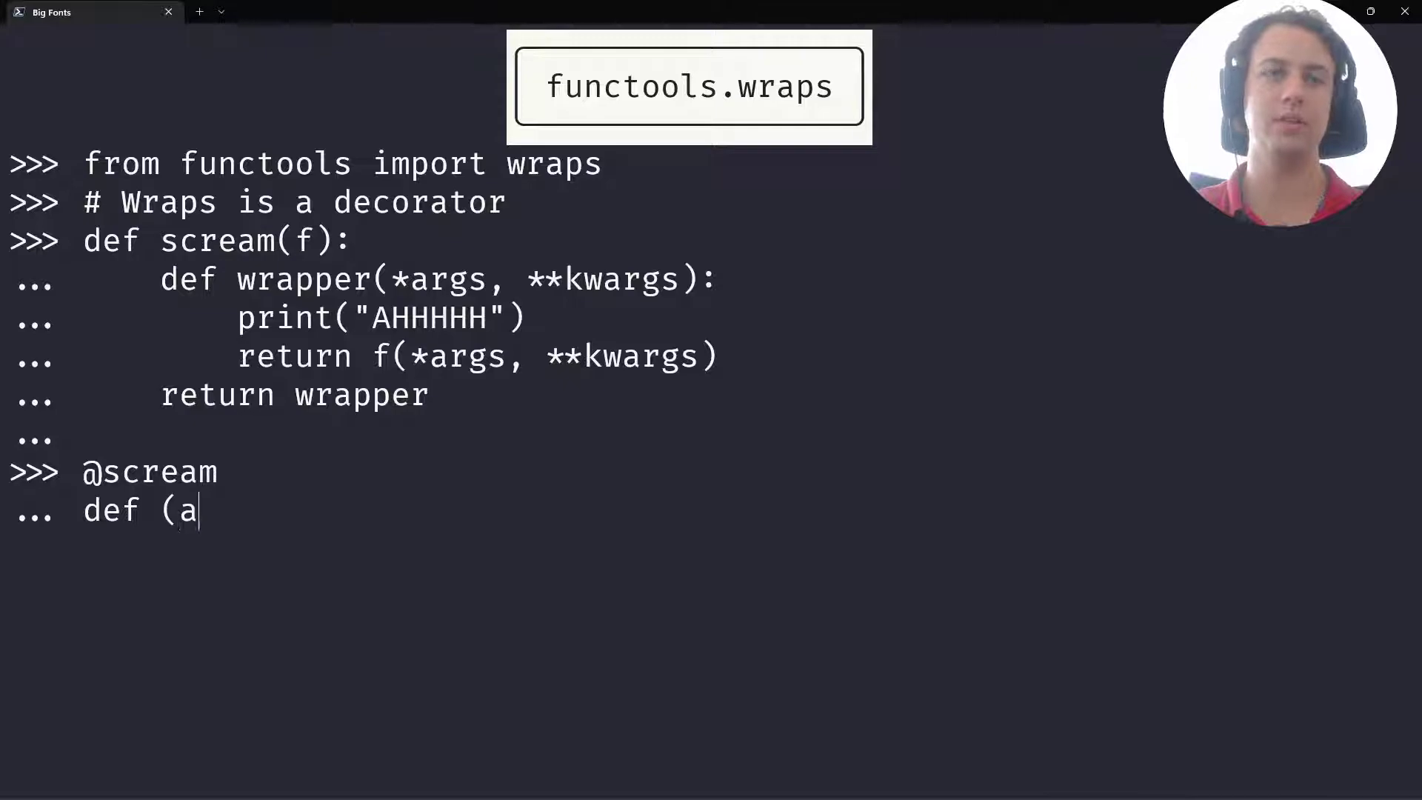
pyautogui.press('BackSpace')
pyautogui.press('BackSpace')
pyautogui.write('add(a, b):')
pyautogui.press('Return')
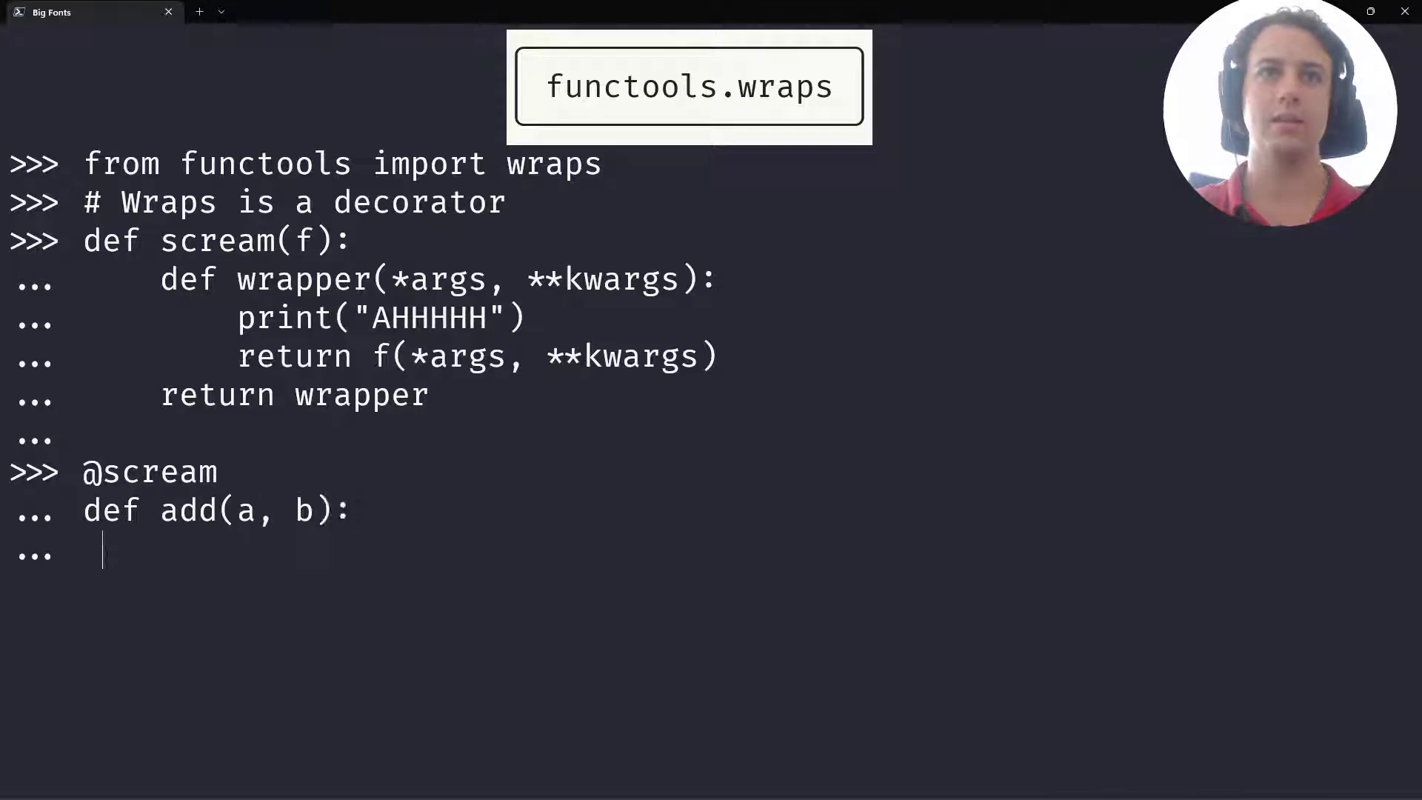
pyautogui.write('"""')
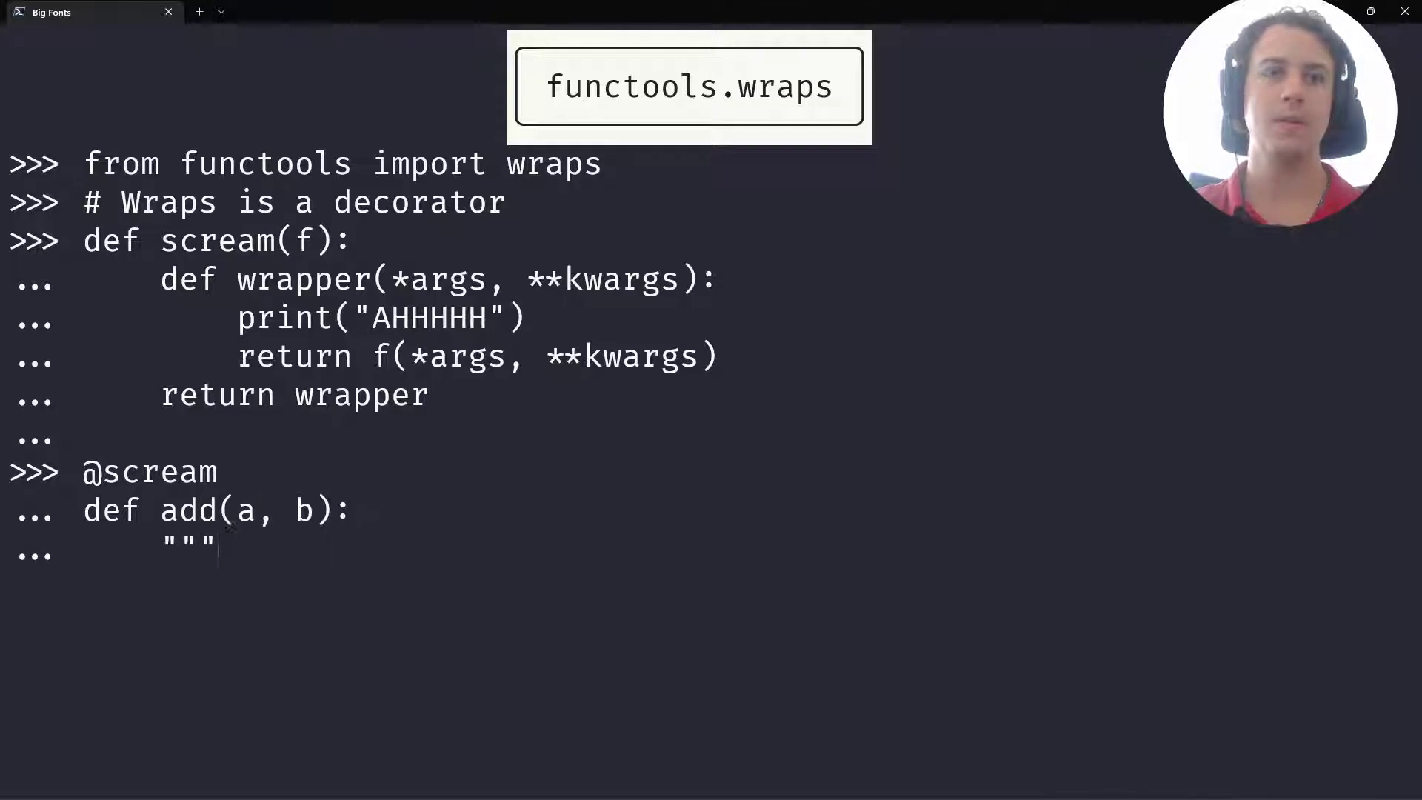
pyautogui.write('Adds two numb')
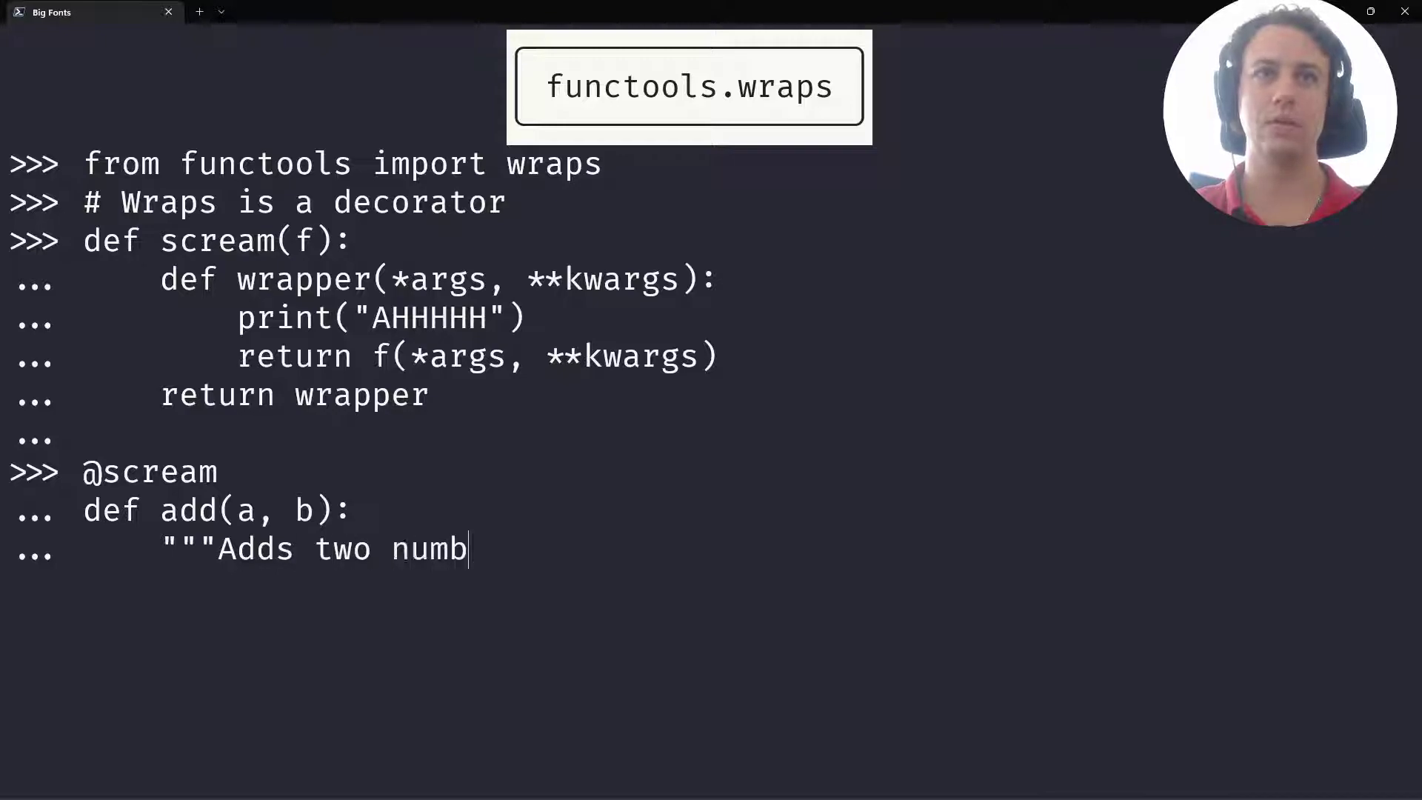
pyautogui.write('ers."""     r')
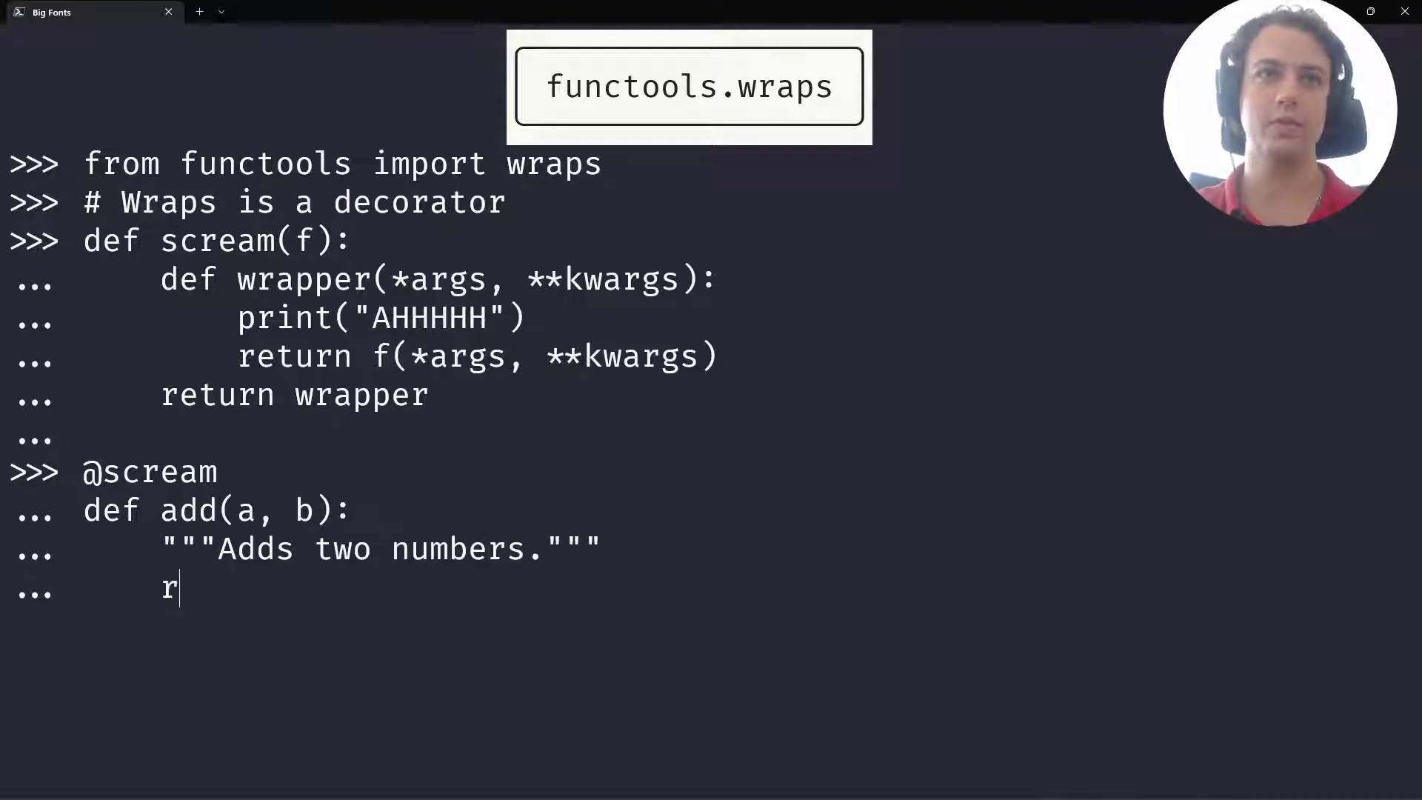
pyautogui.write('eturn a + b')
pyautogui.press('Return')
pyautogui.press('Return')
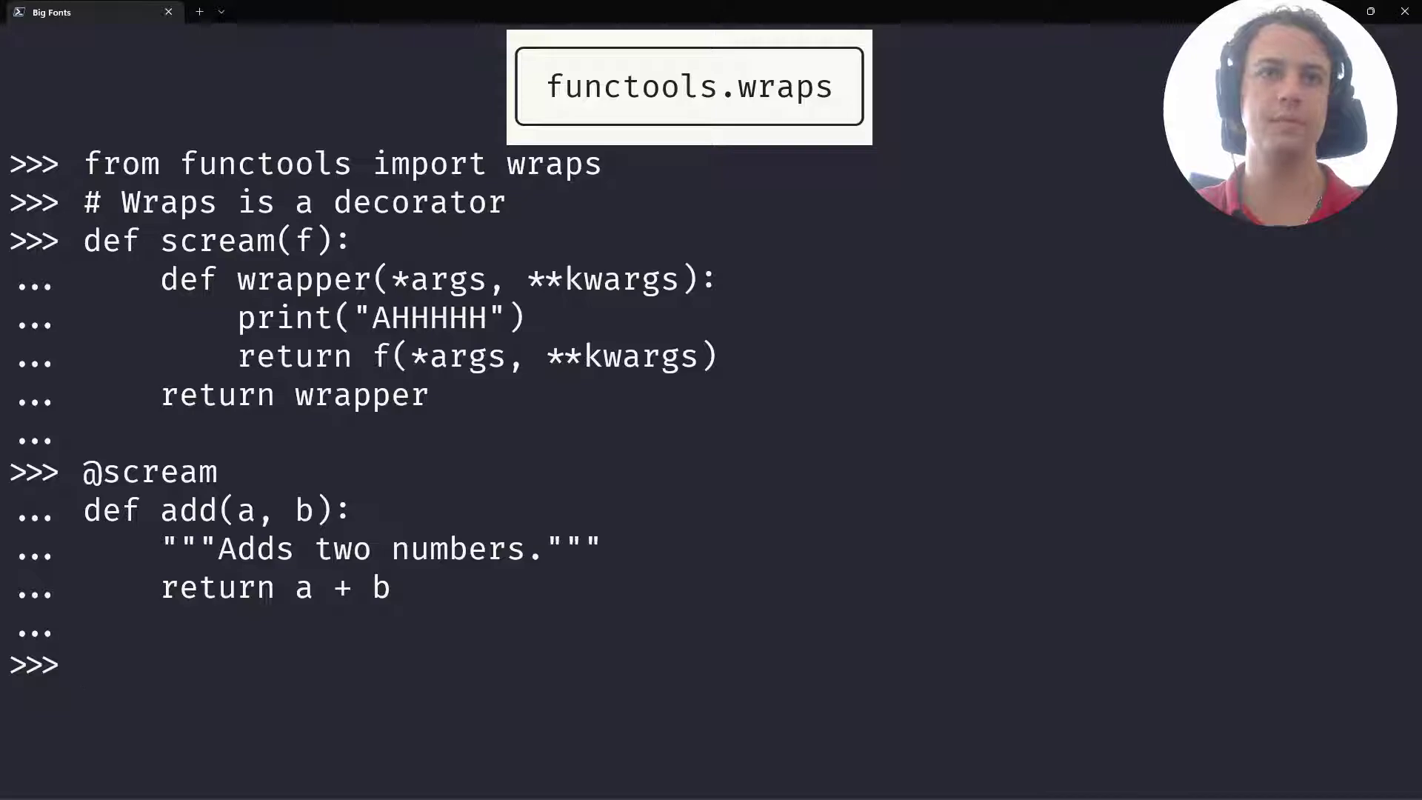
pyautogui.write('add(3, 4)')
# Run add(3, 4) and highlight the printed AHHHHH output.
pyautogui.press('Return')
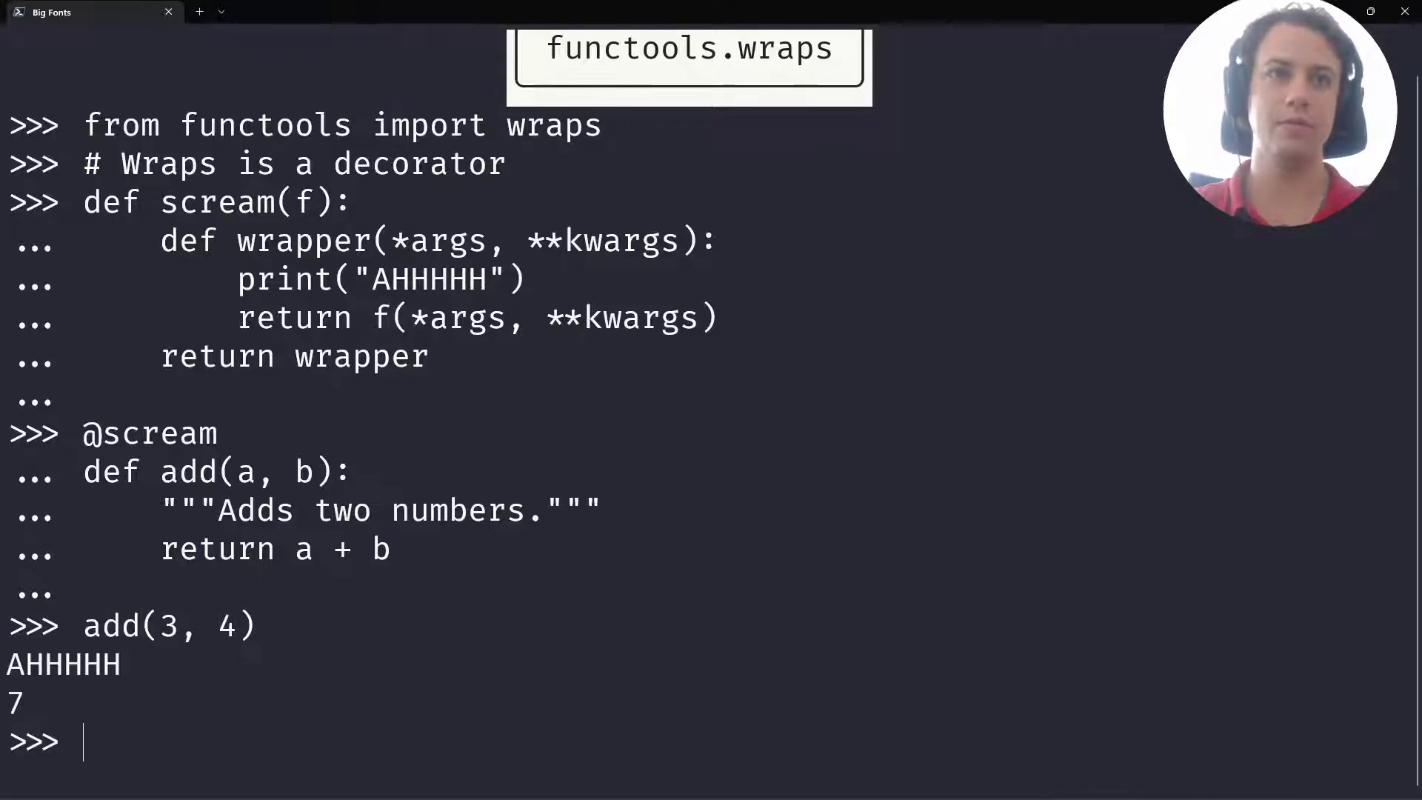
pyautogui.moveTo(3, 664); pyautogui.dragTo(122, 664)
pyautogui.click(122, 730)
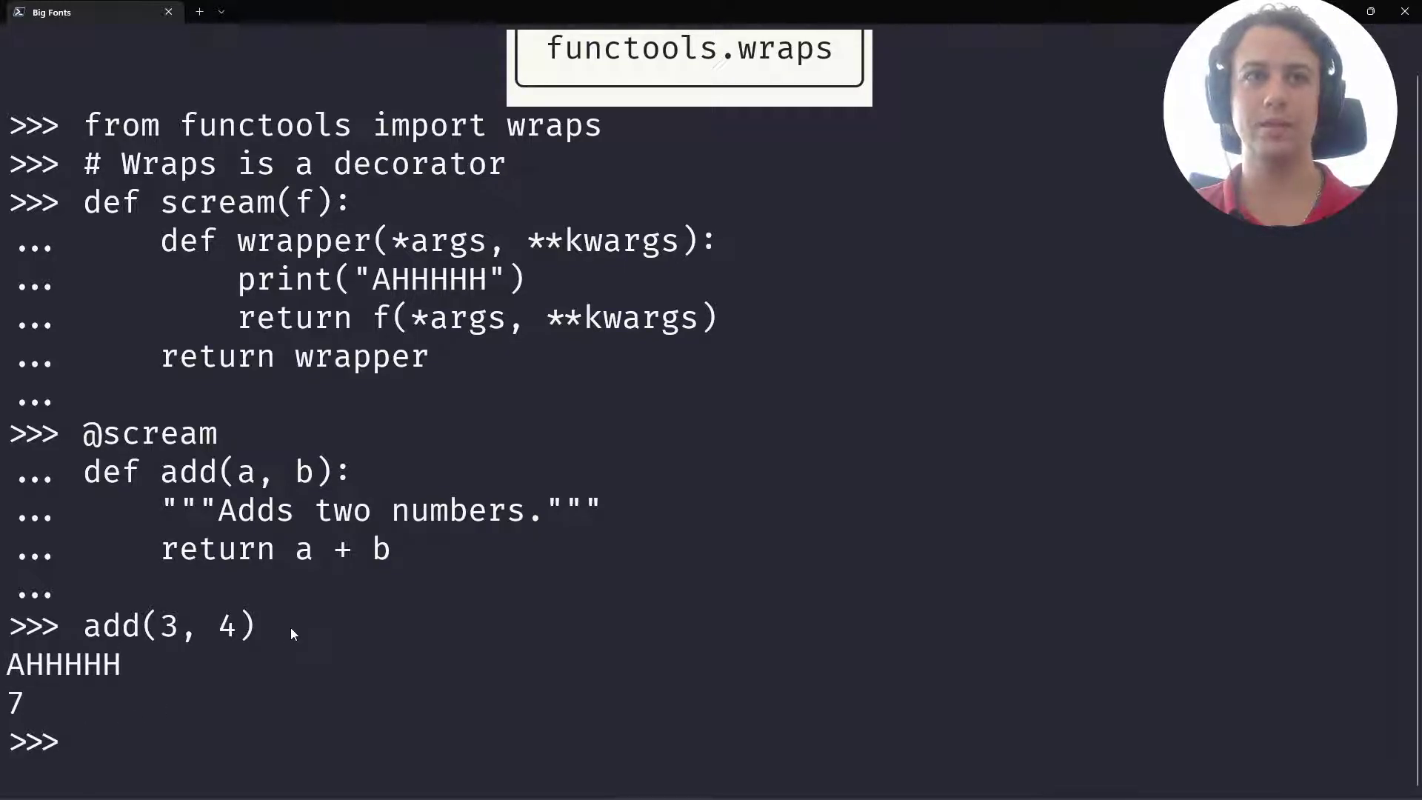
pyautogui.write('help(add)')
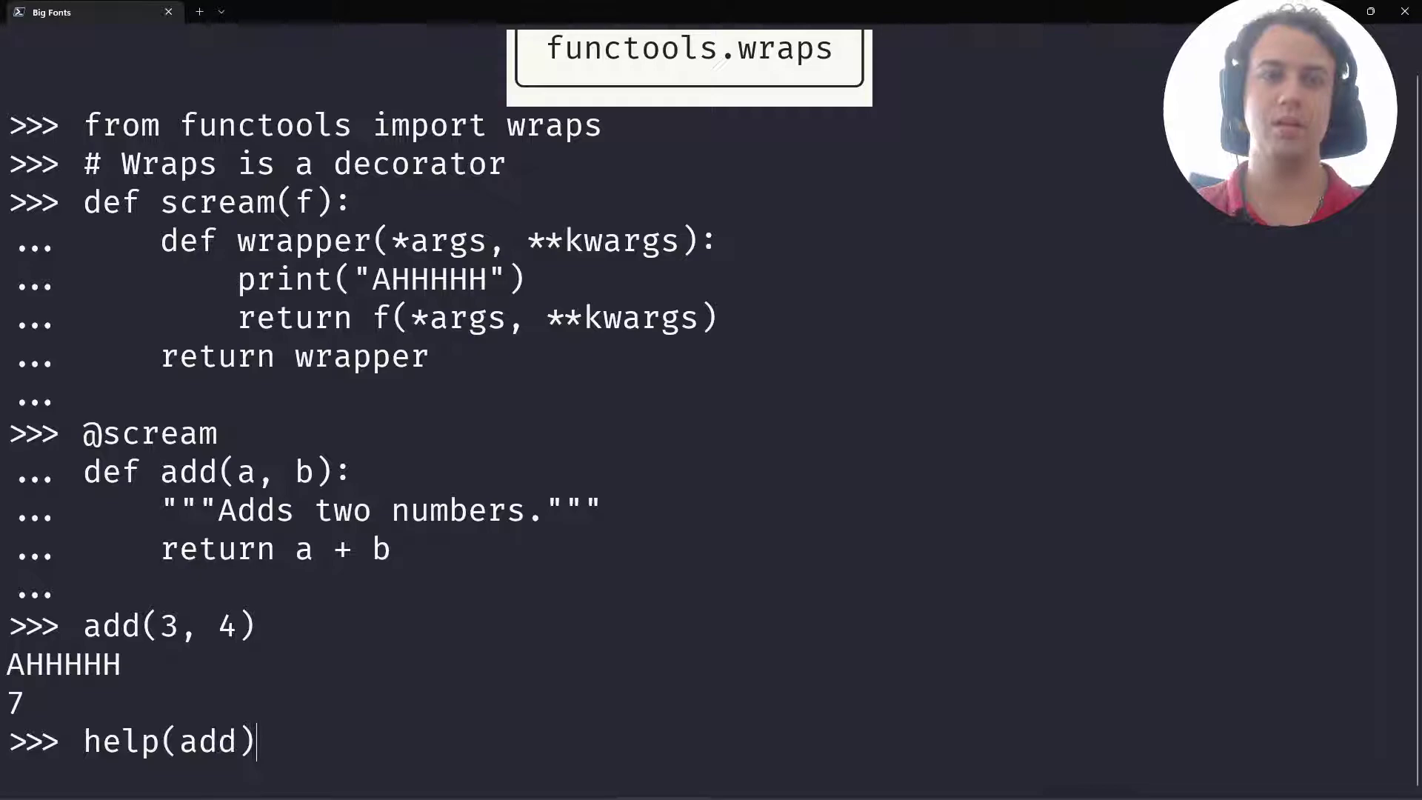
# Run help(add) and highlight its wrapper title and wrapper(*args, **kwargs) signature.
pyautogui.press('Return')
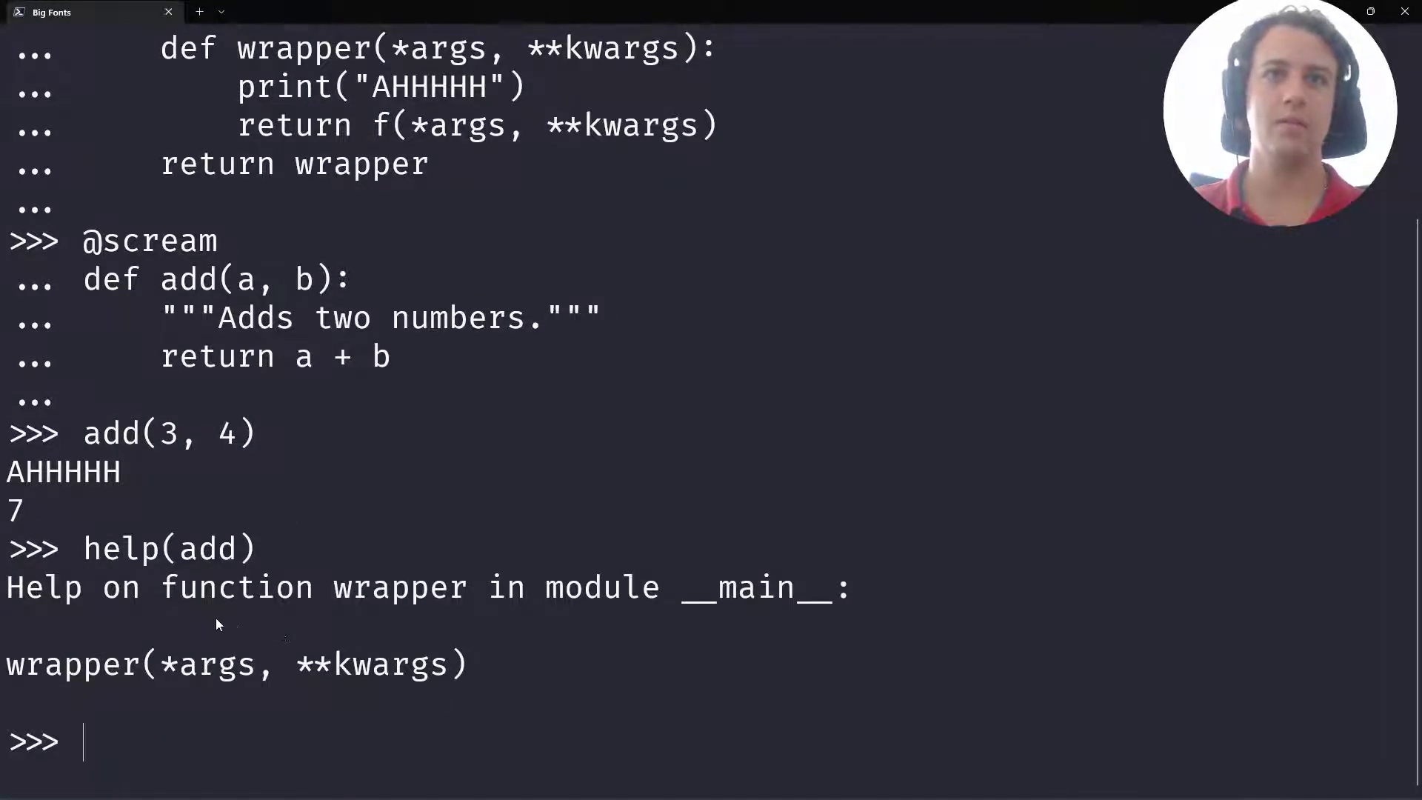
pyautogui.moveTo(12, 589); pyautogui.dragTo(445, 589)
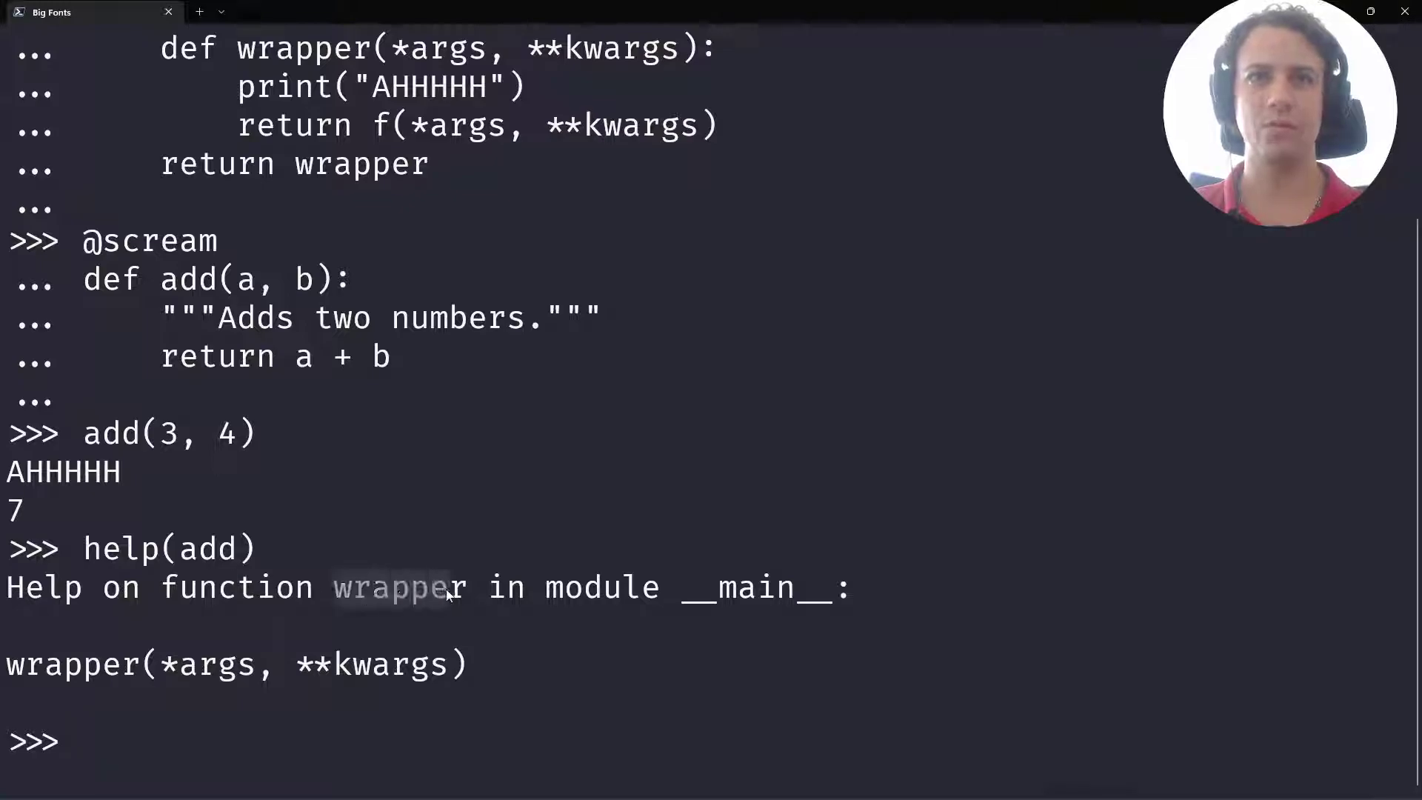
pyautogui.click(476, 594)
pyautogui.moveTo(8, 665); pyautogui.dragTo(444, 665)
pyautogui.click(309, 667)
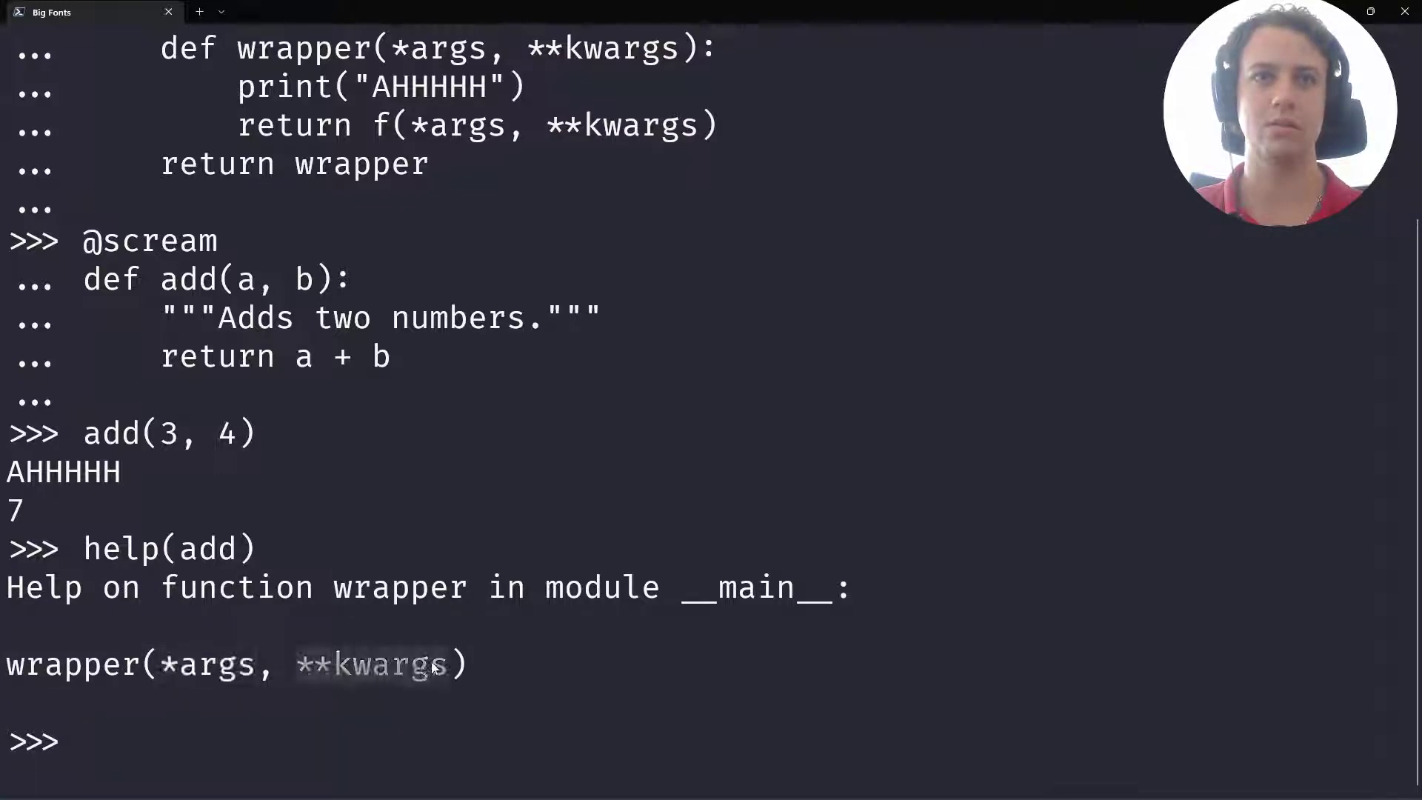
pyautogui.click(388, 729)
pyautogui.write('add')
# Evaluate add and highlight the scream.<locals>.wrapper repr.
pyautogui.press('Return')
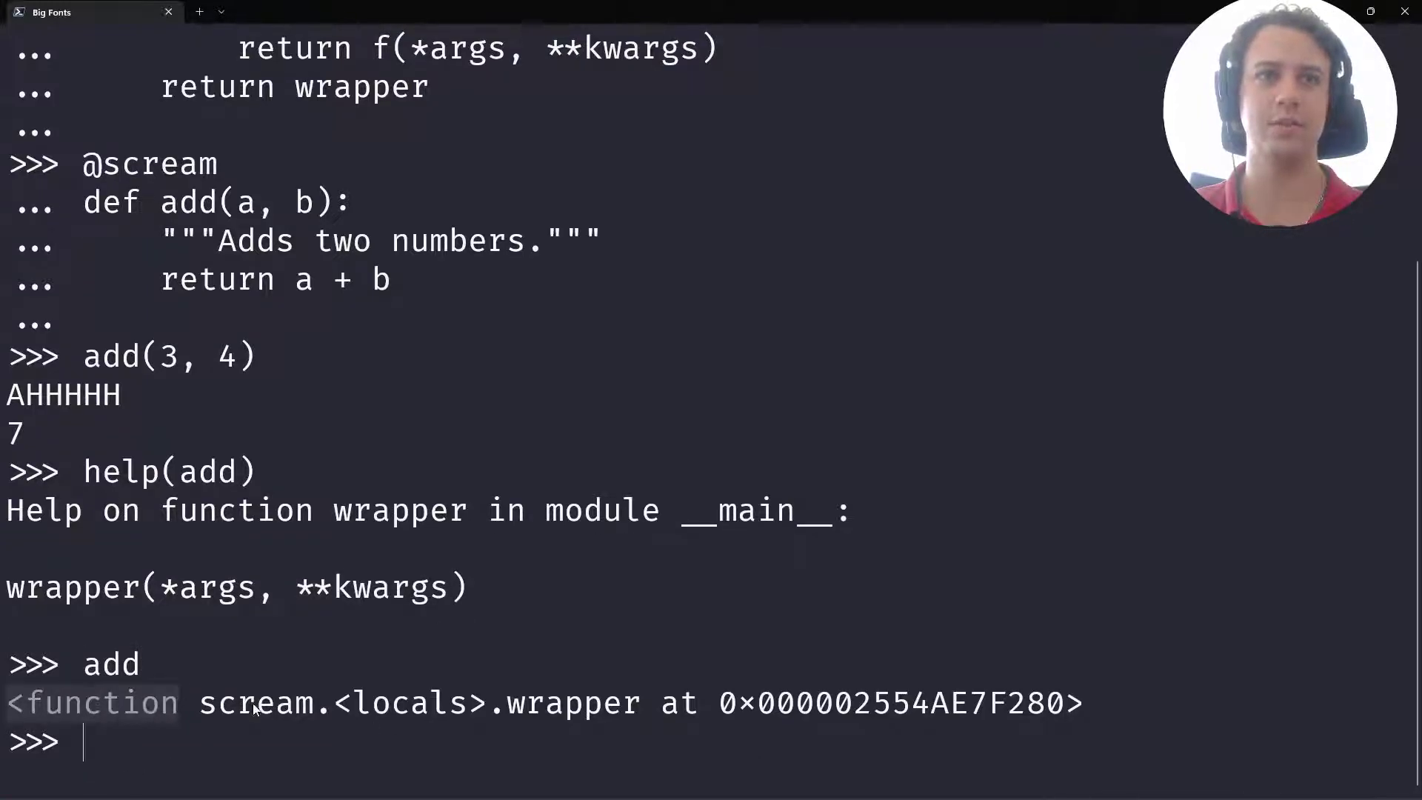
pyautogui.moveTo(200, 703); pyautogui.dragTo(640, 705)
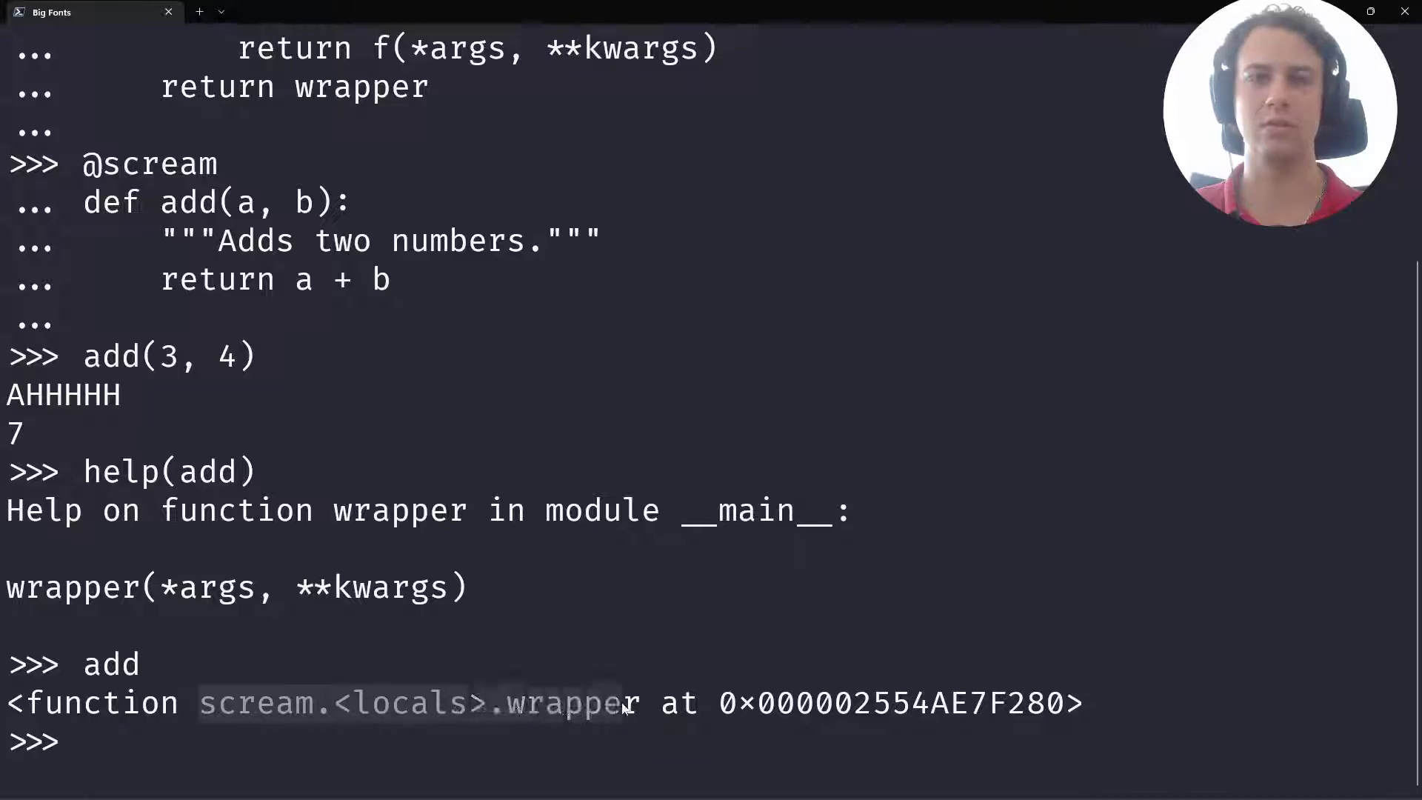
pyautogui.click(570, 752)
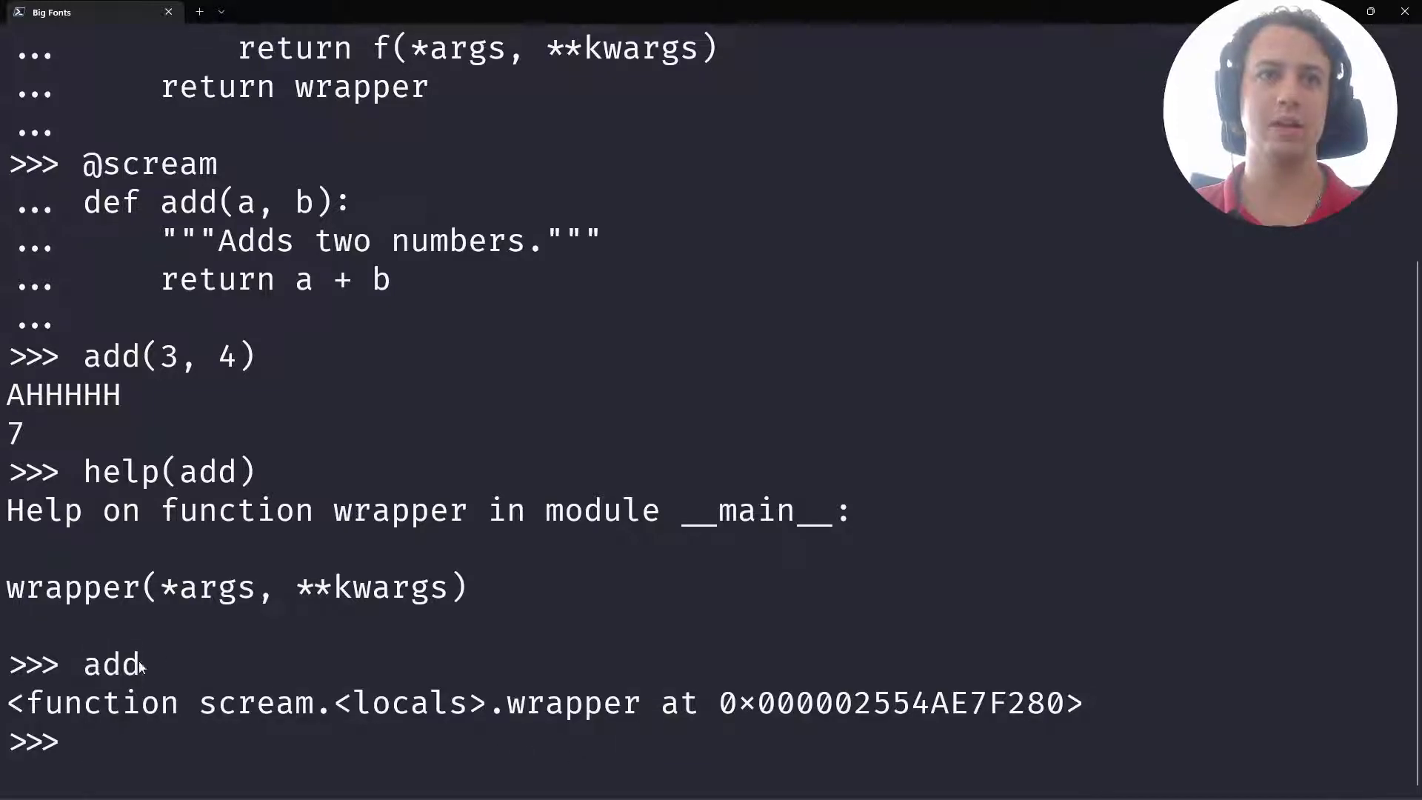
pyautogui.scroll(3, 248, 366)
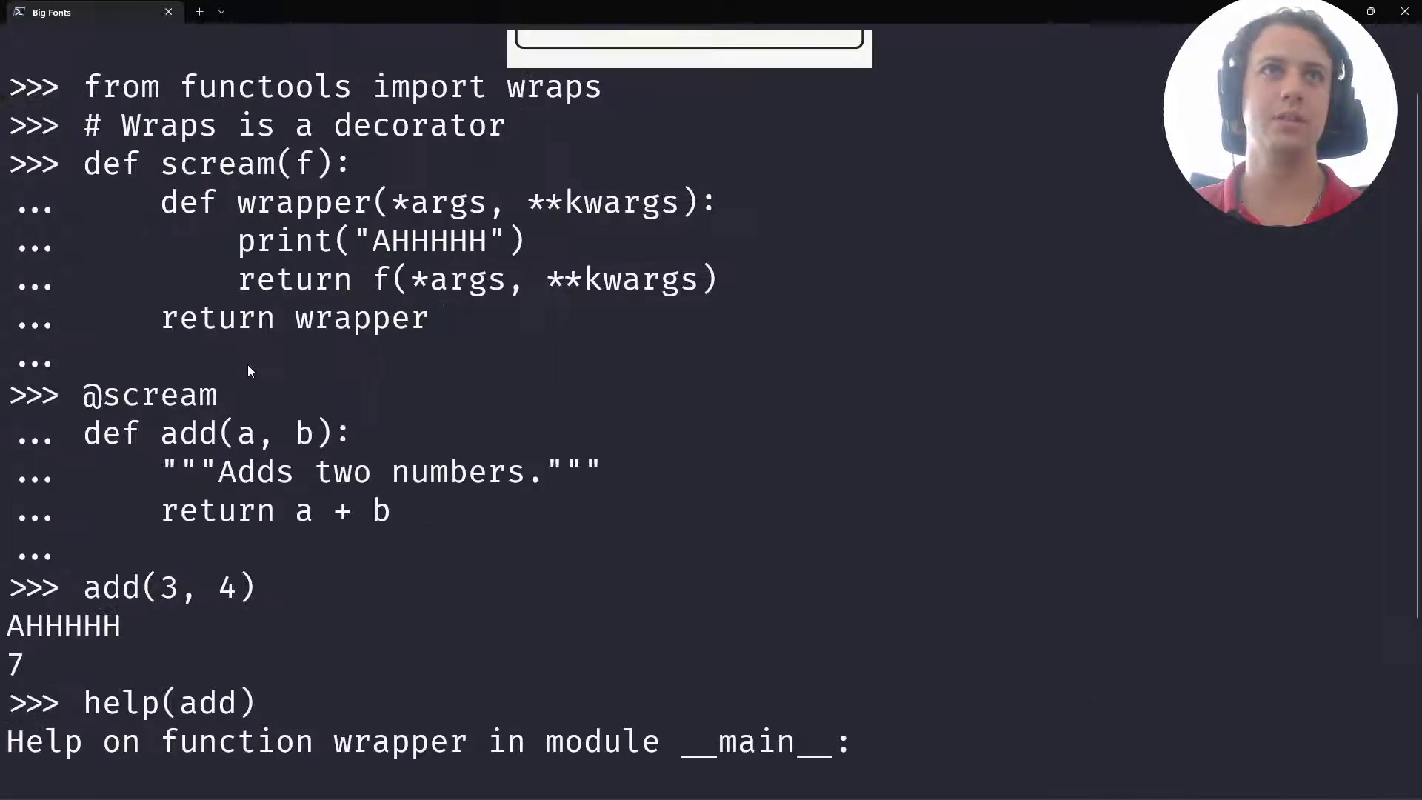
# In the earlier code, highlight scream, the inner wrapper definition and the returned wrapper.
pyautogui.doubleClick(162, 167)
pyautogui.click(268, 172)
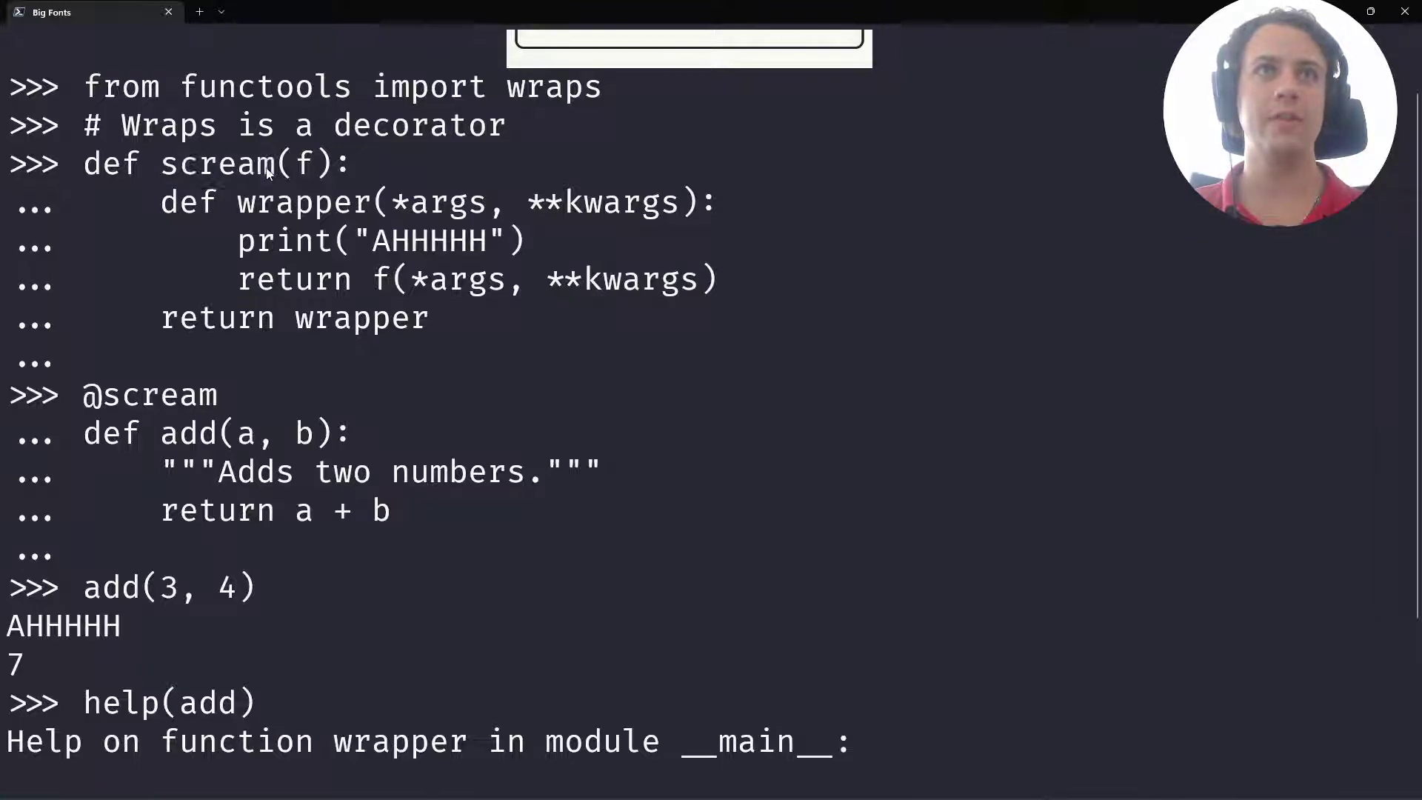
pyautogui.moveTo(296, 320); pyautogui.dragTo(434, 316)
pyautogui.click(421, 322)
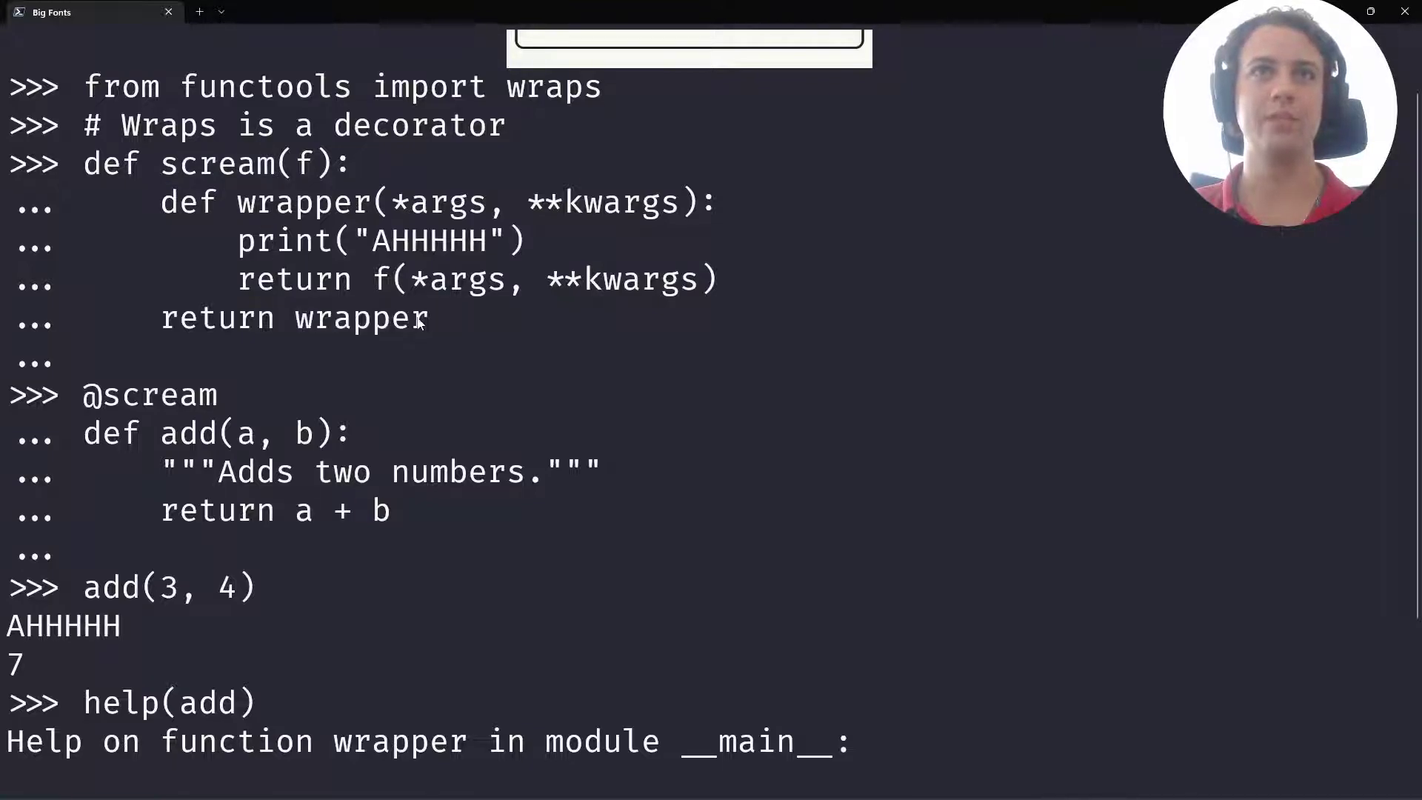
pyautogui.moveTo(238, 206); pyautogui.dragTo(374, 215)
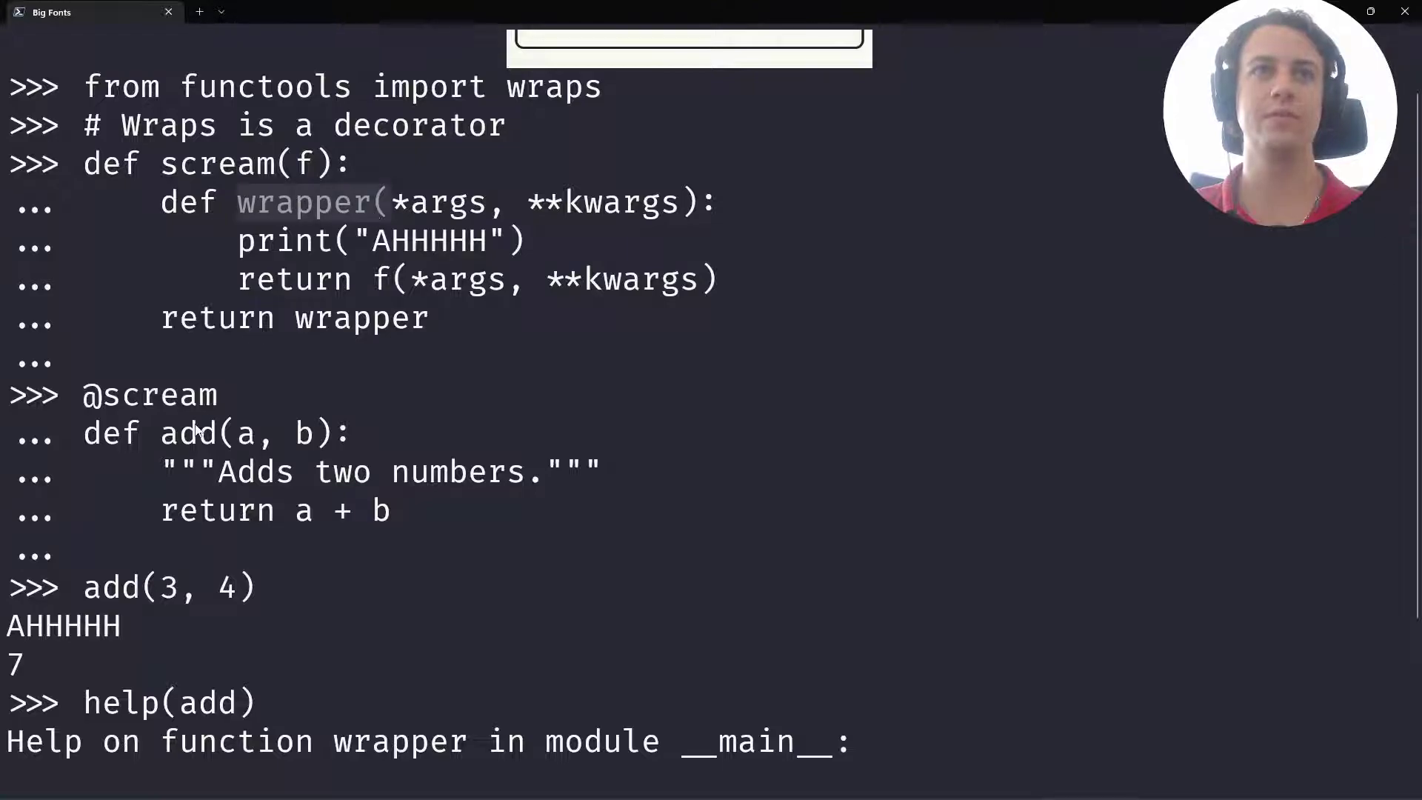
# Highlight the add name, its 'Adds two numbers' docstring and the imported name wraps.
pyautogui.doubleClick(169, 435)
pyautogui.moveTo(167, 471); pyautogui.dragTo(583, 469)
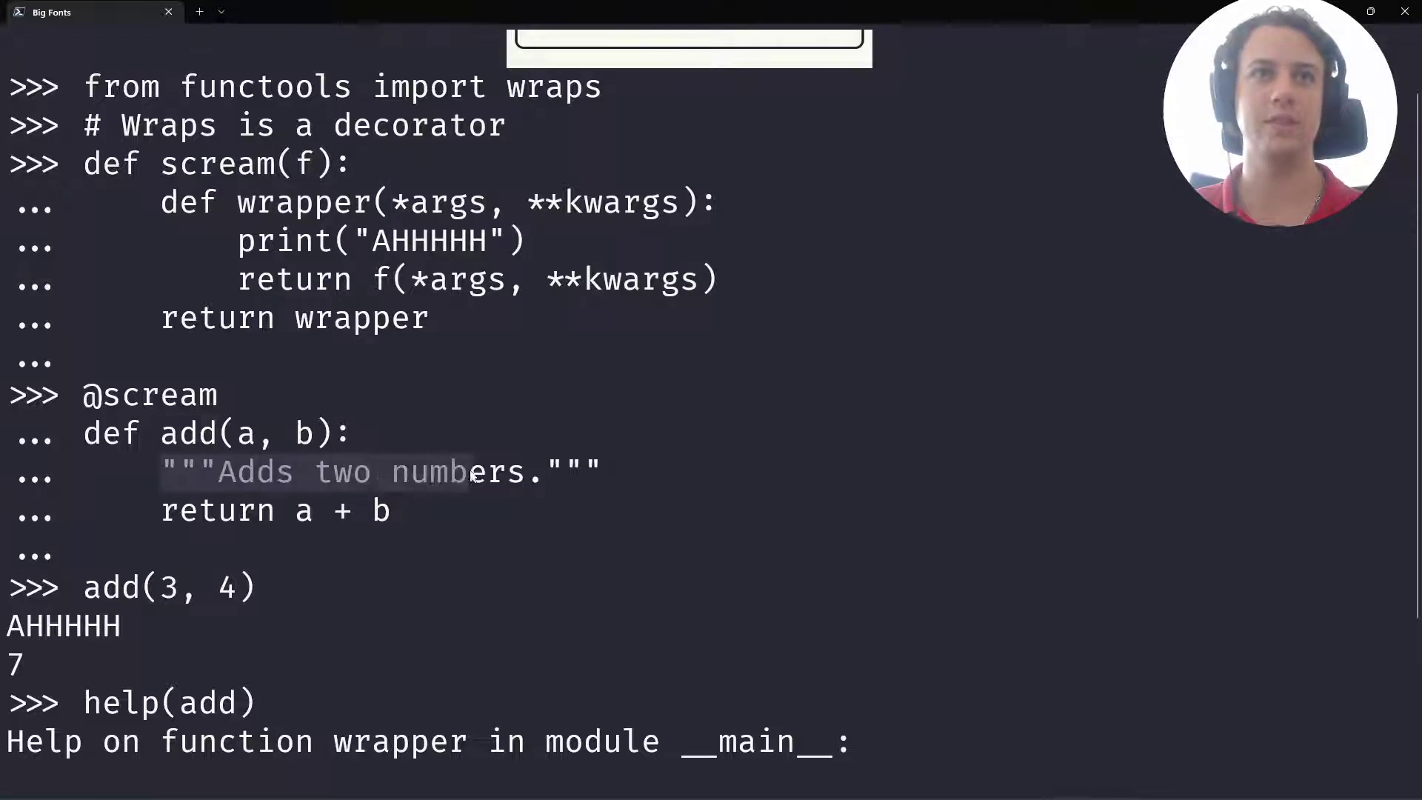
pyautogui.click(584, 469)
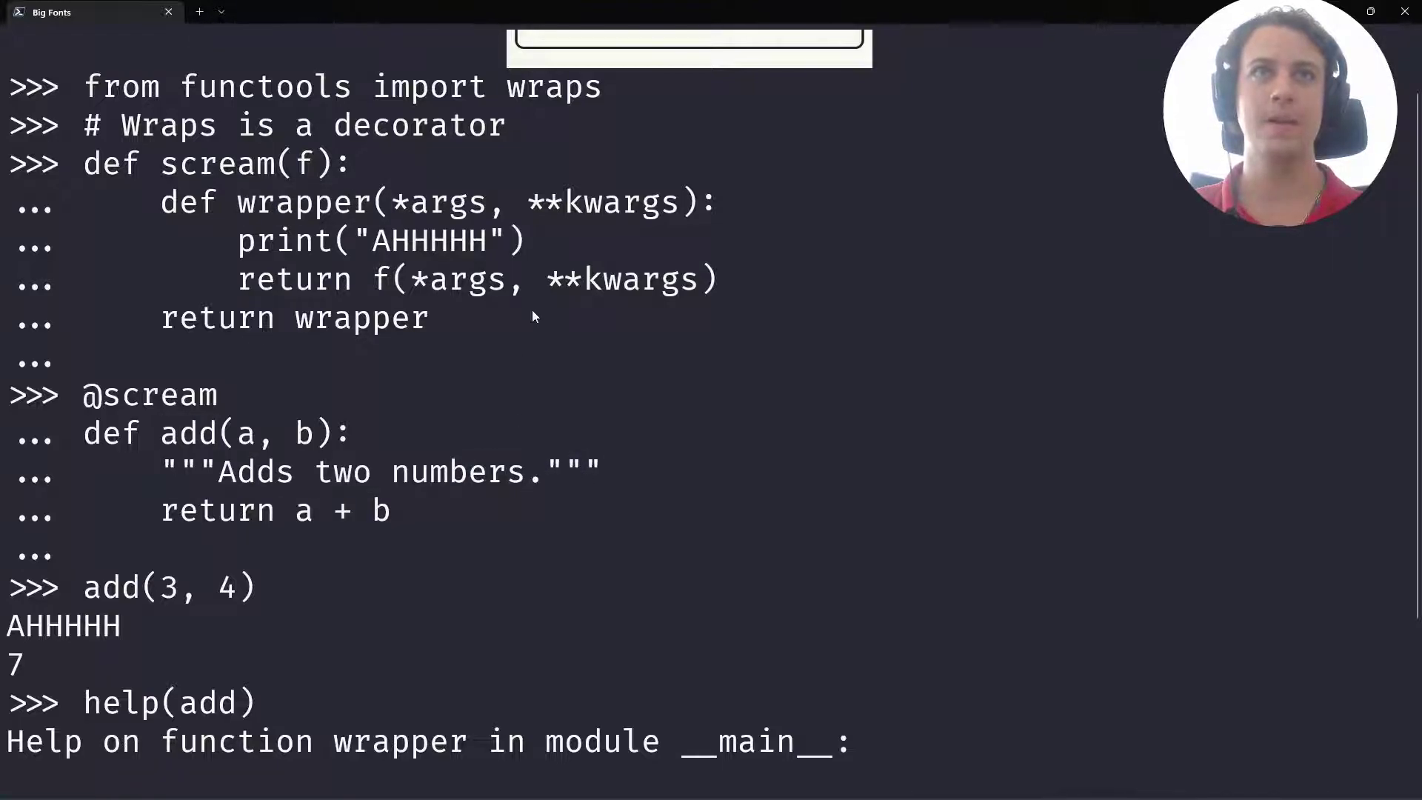
pyautogui.doubleClick(555, 87)
pyautogui.click(443, 216)
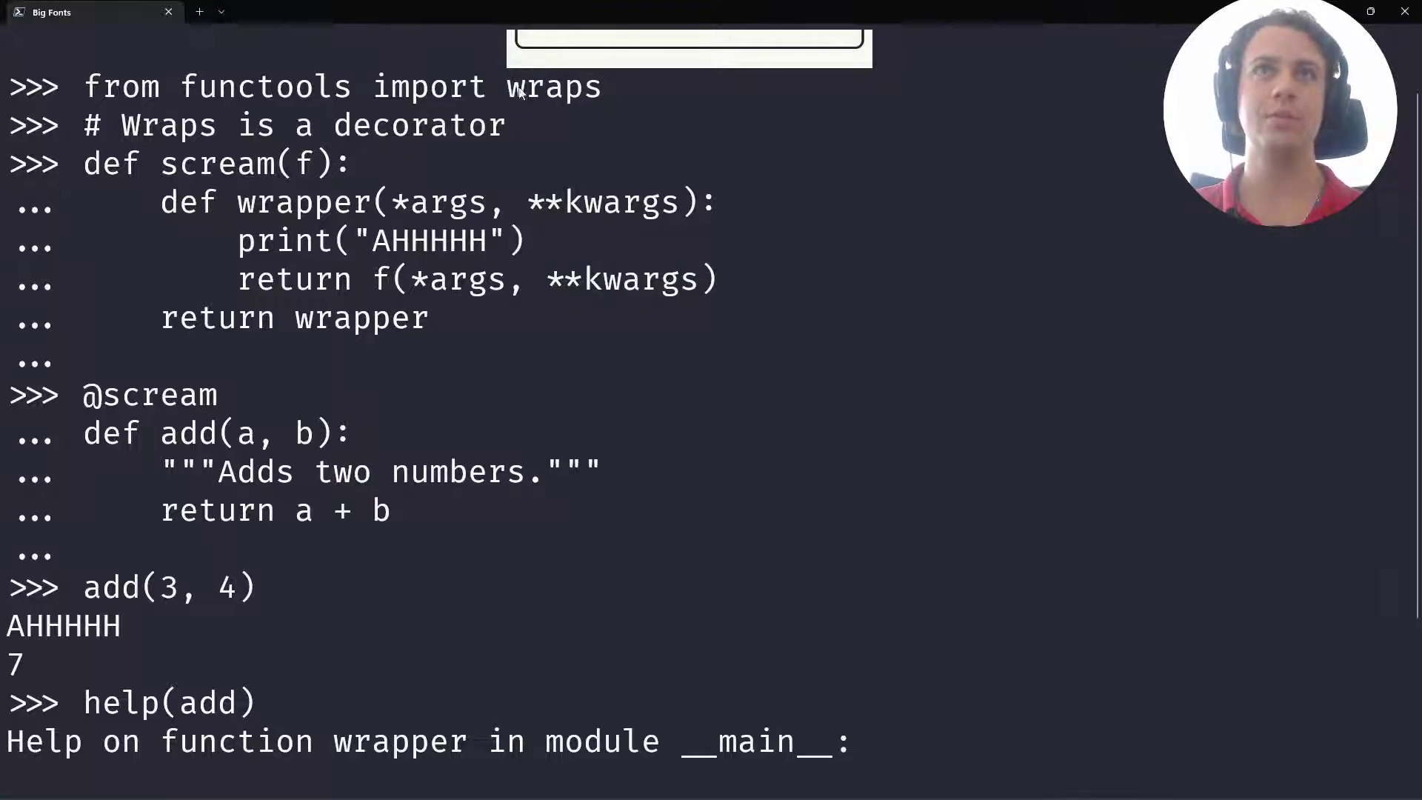
pyautogui.moveTo(509, 91); pyautogui.dragTo(594, 88)
pyautogui.click(394, 278)
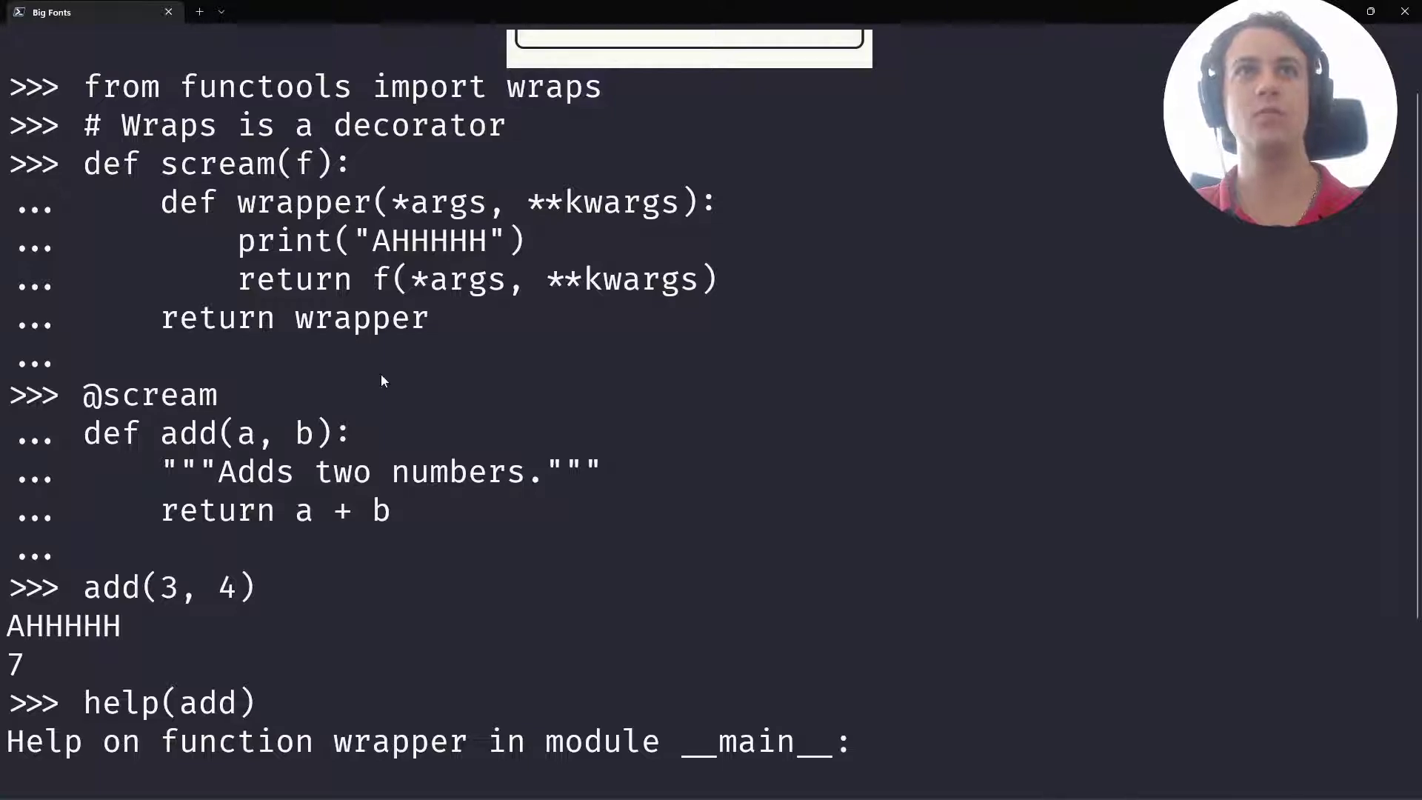
pyautogui.scroll(-5, 380, 397)
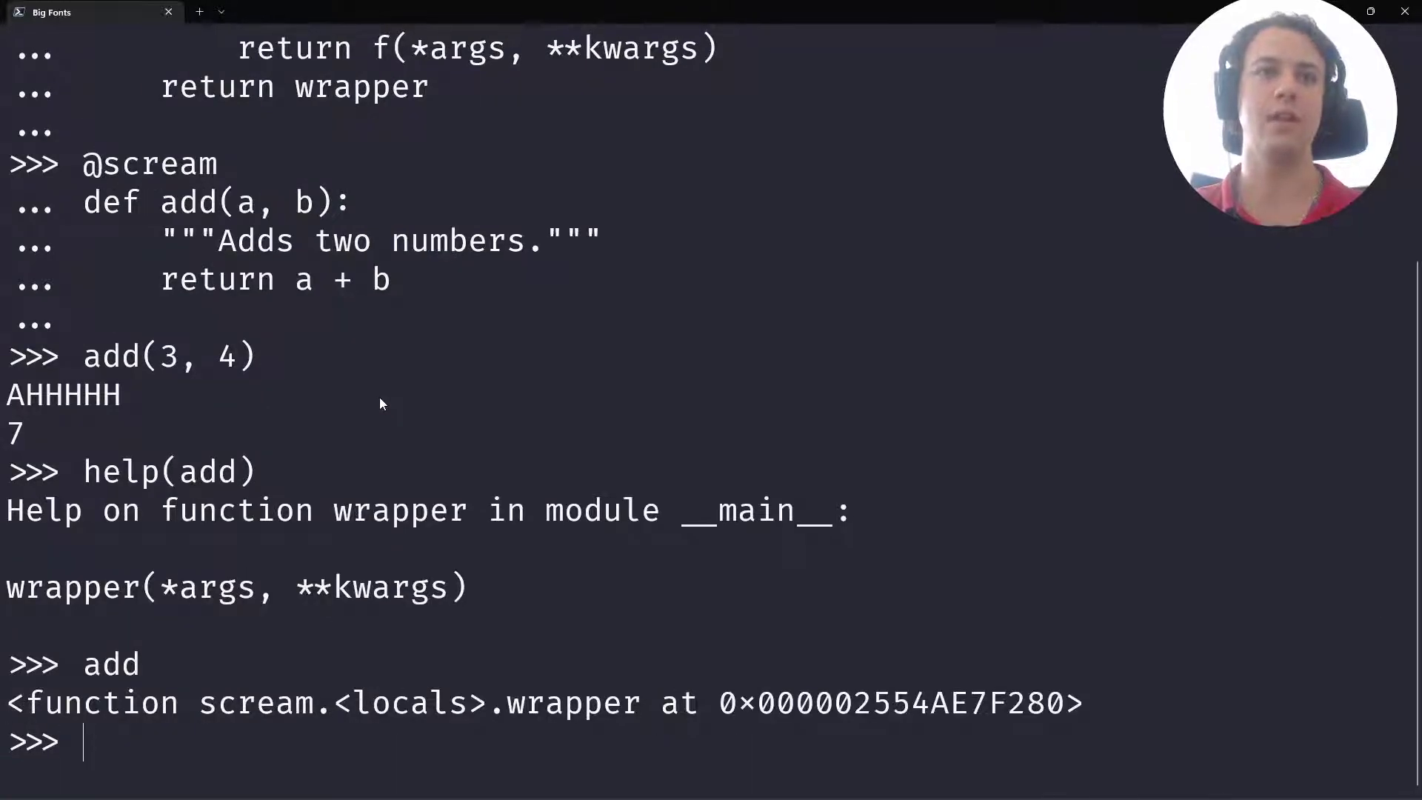
pyautogui.press('Return')
pyautogui.press('Return')
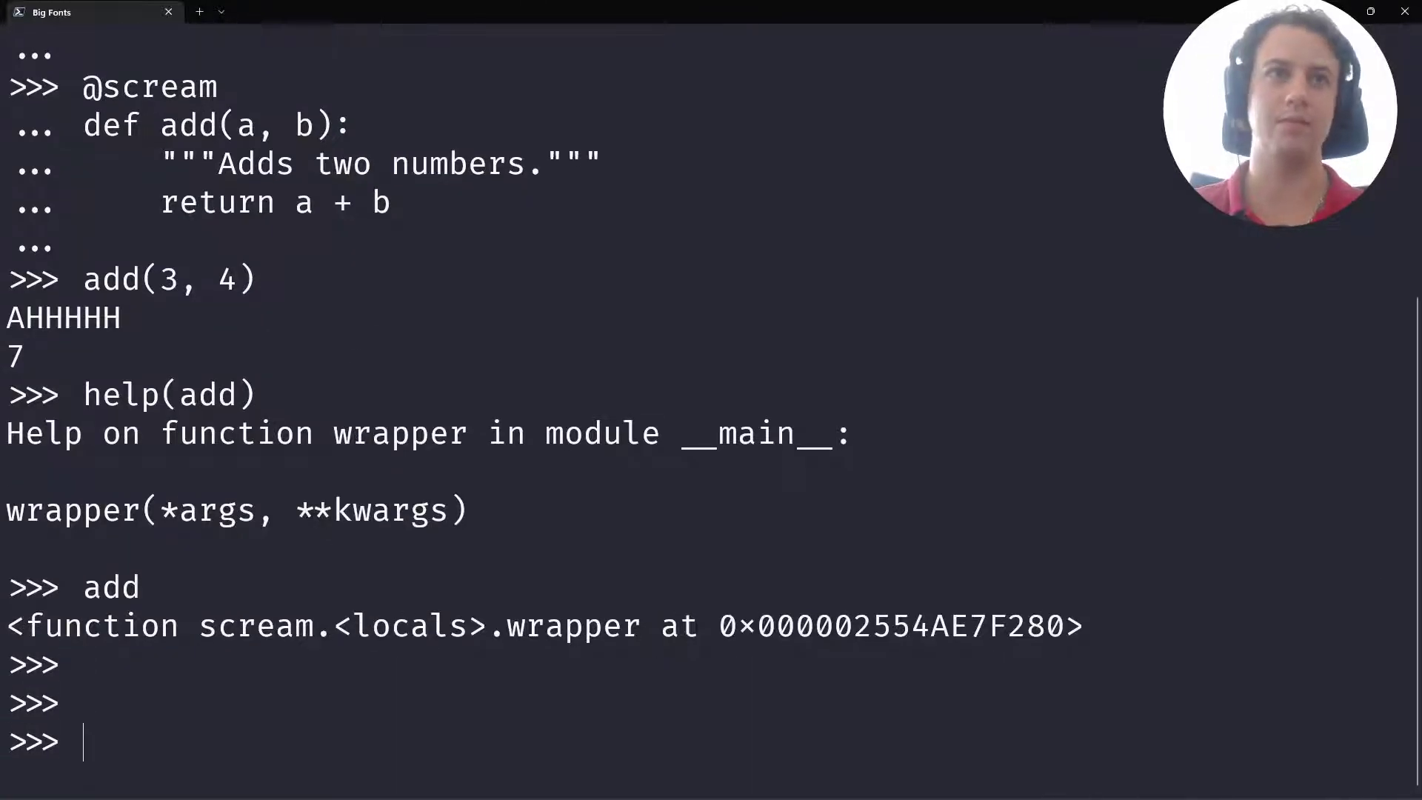
pyautogui.write('@')
pyautogui.press('BackSpace')
pyautogui.write('def s')
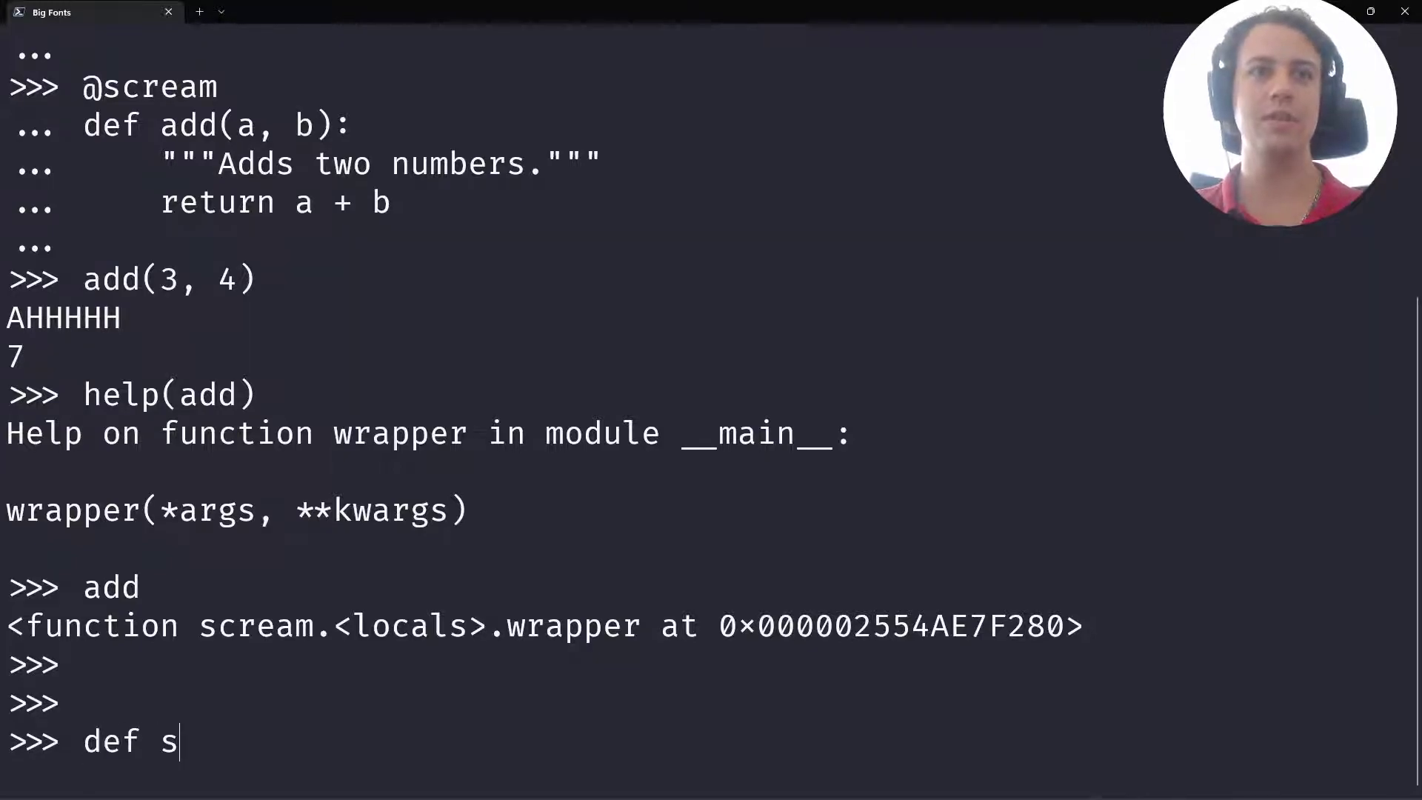
pyautogui.write('cream(f):')
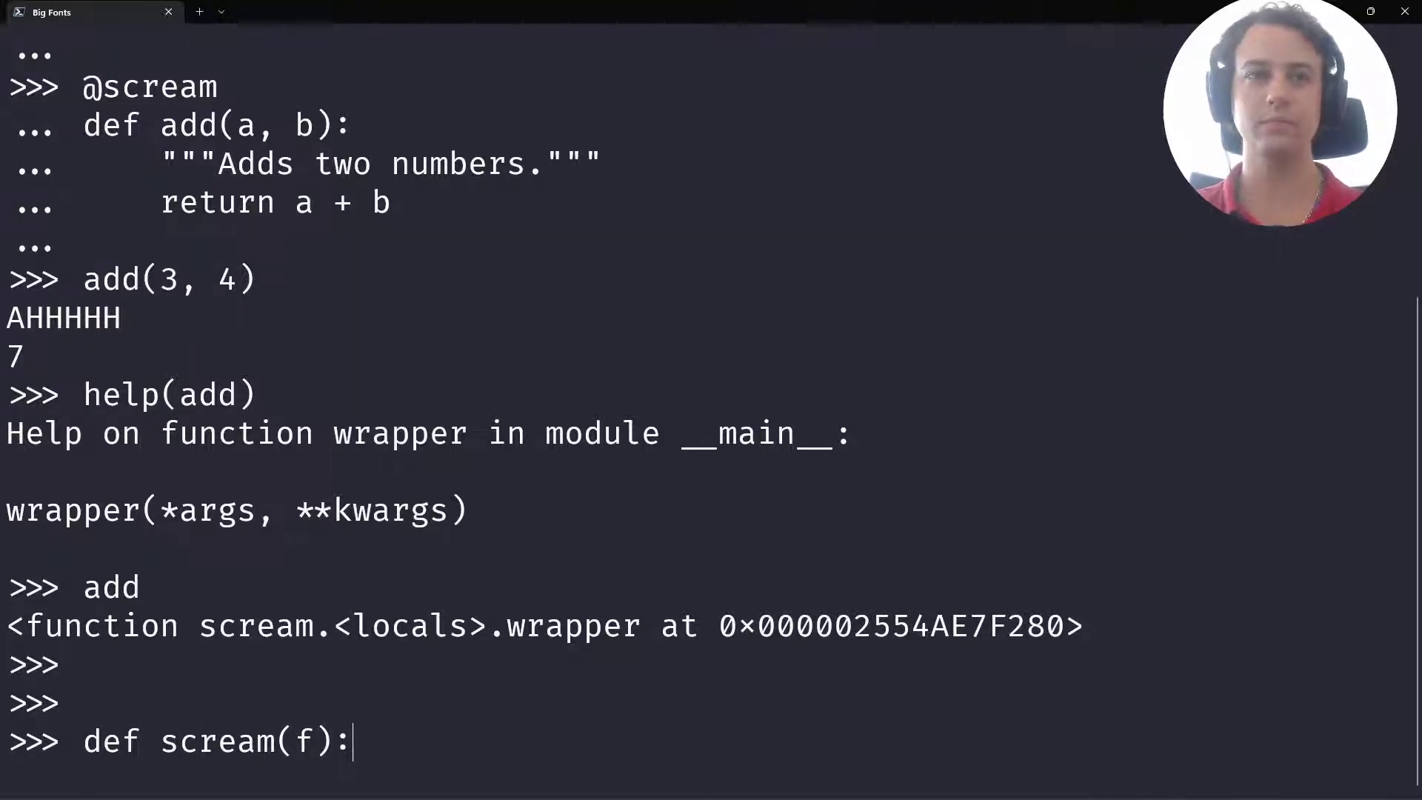
pyautogui.press('Return')
pyautogui.write('@')
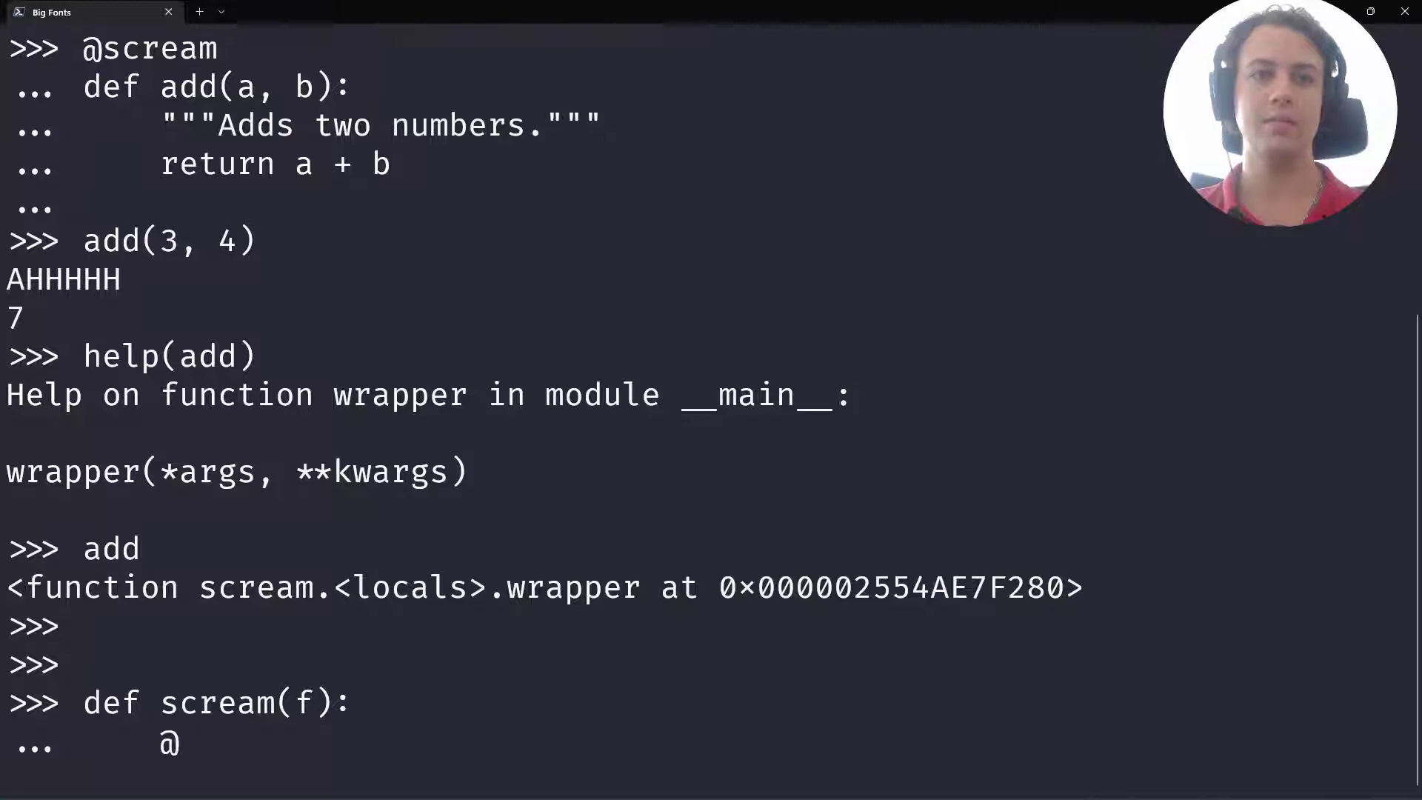
pyautogui.write('wraps(')
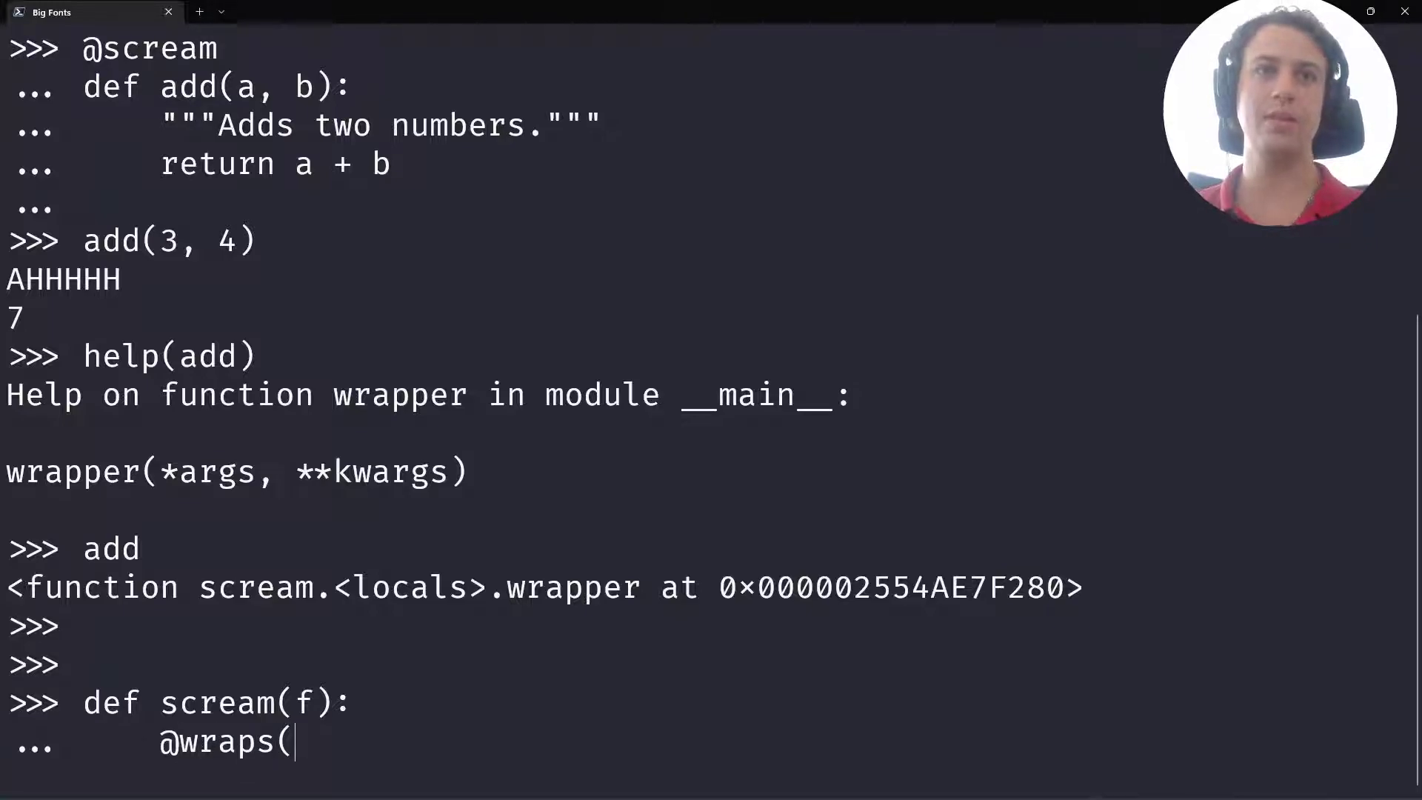
pyautogui.write('f)')
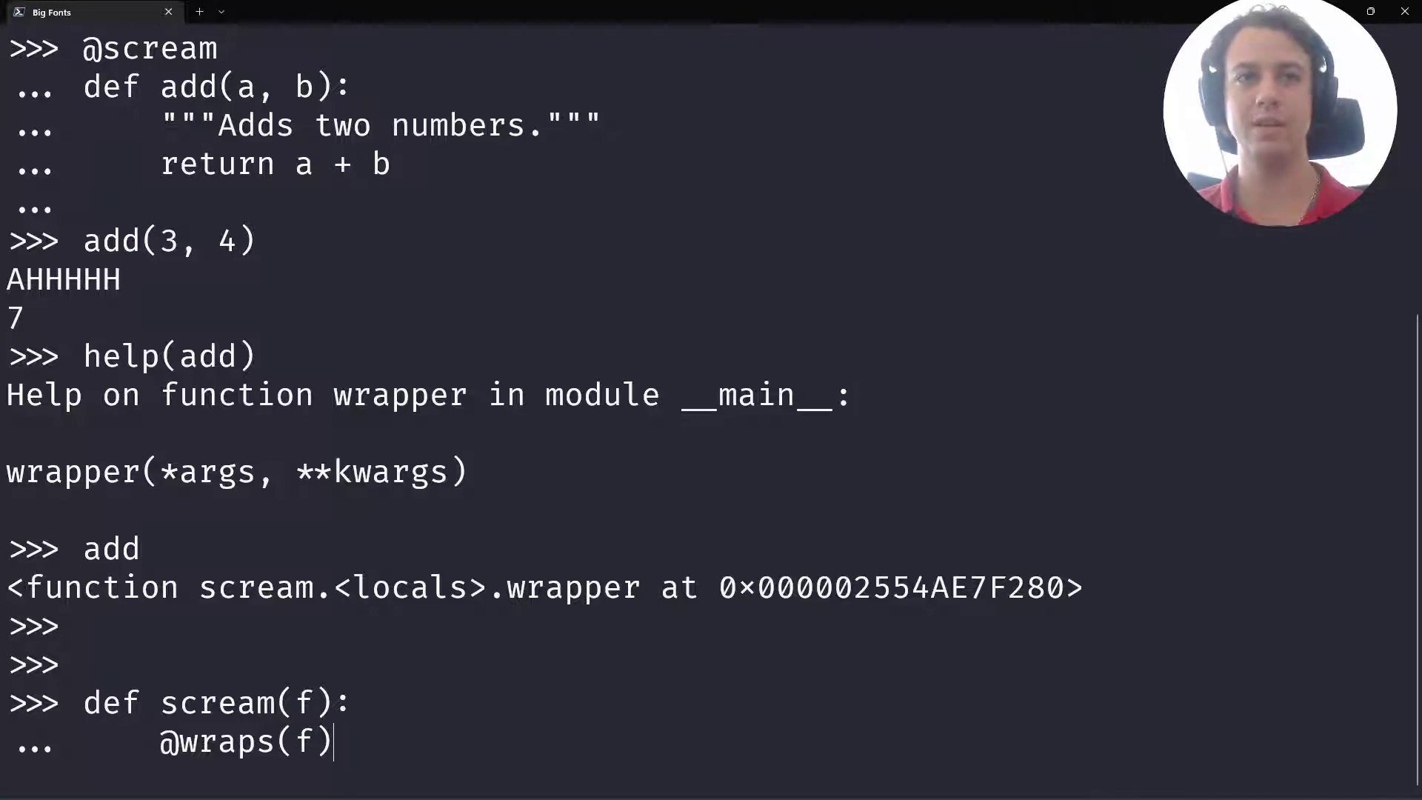
pyautogui.press('Return')
pyautogui.write('def ')
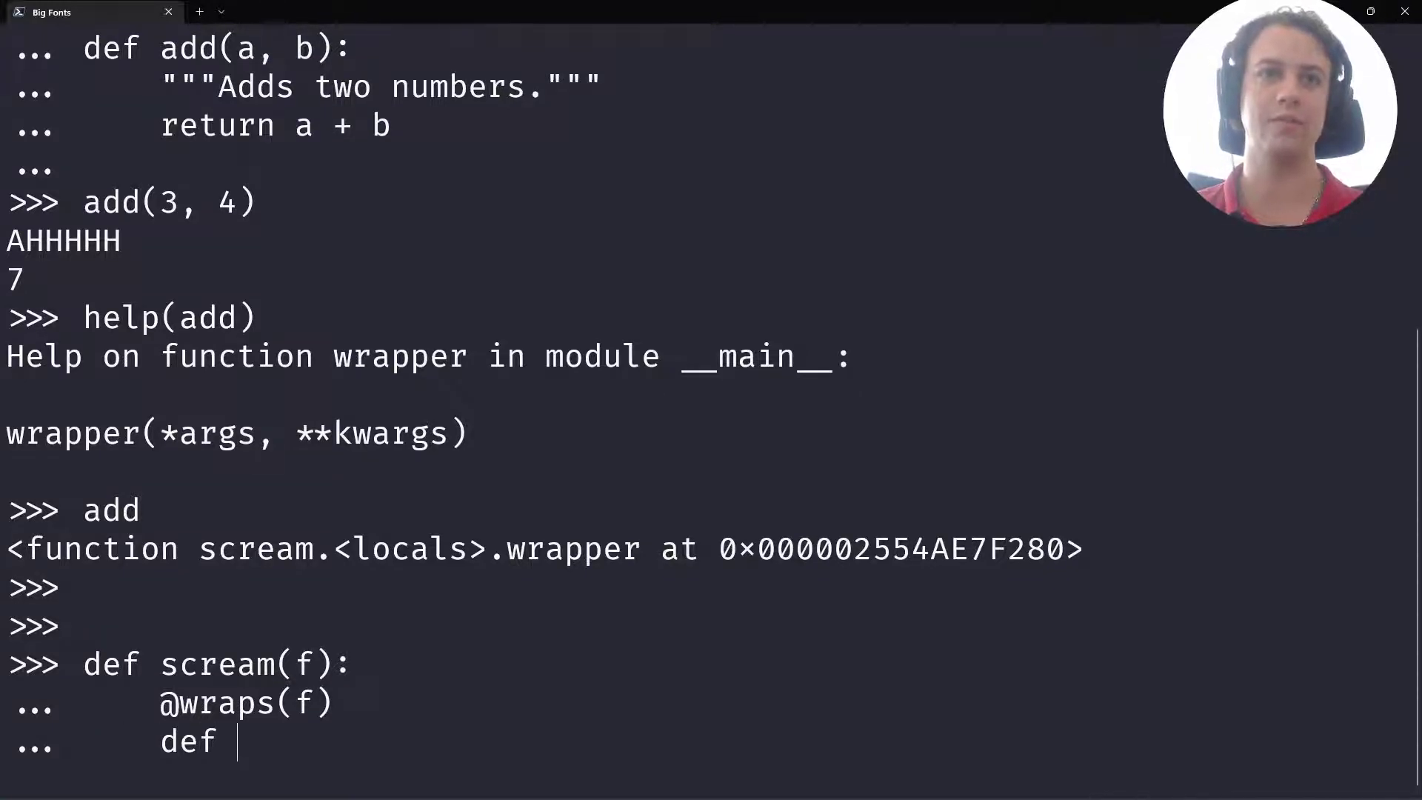
pyautogui.write('wrapper(*args, *')
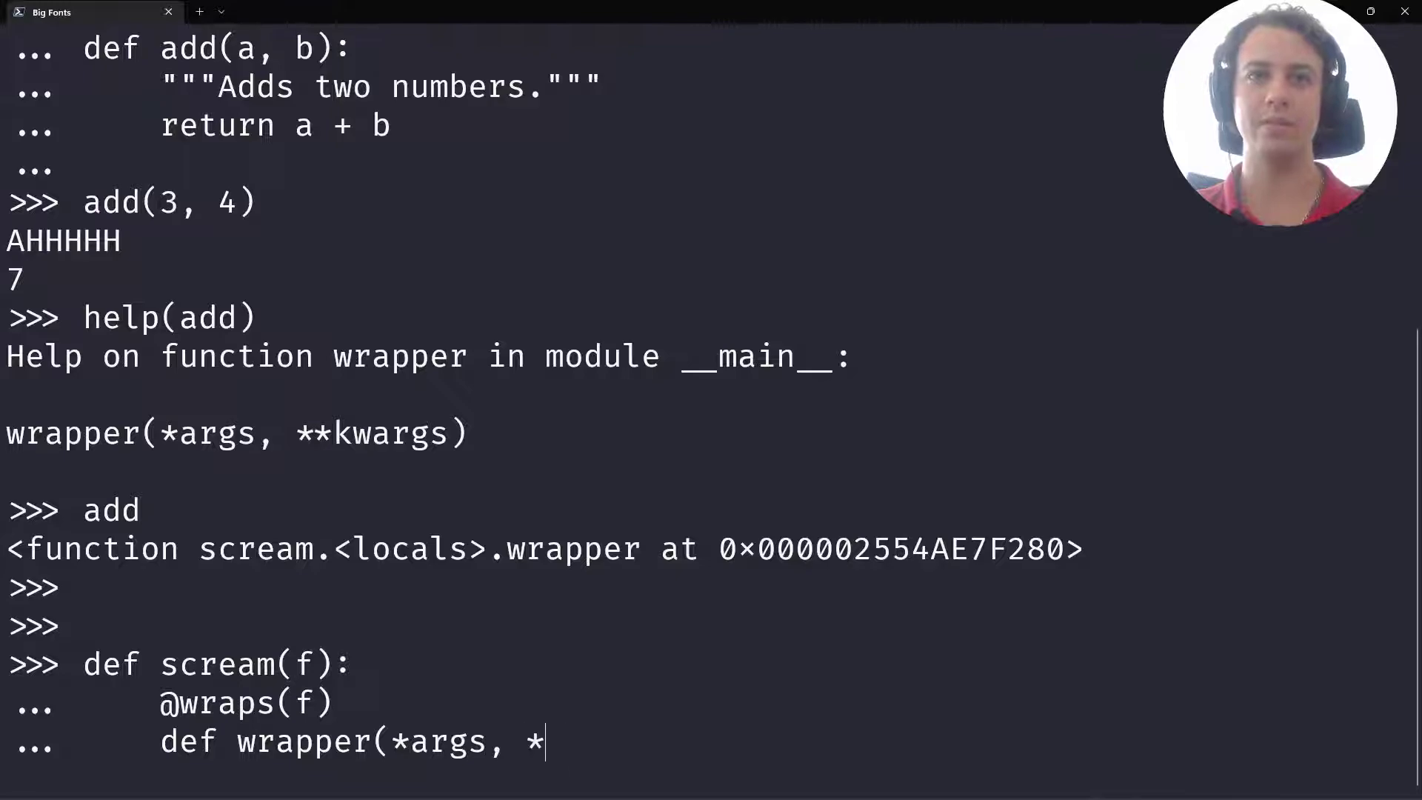
pyautogui.write('*kwrags')
pyautogui.press('BackSpace')
pyautogui.press('BackSpace')
pyautogui.press('BackSpace')
pyautogui.write('args)')
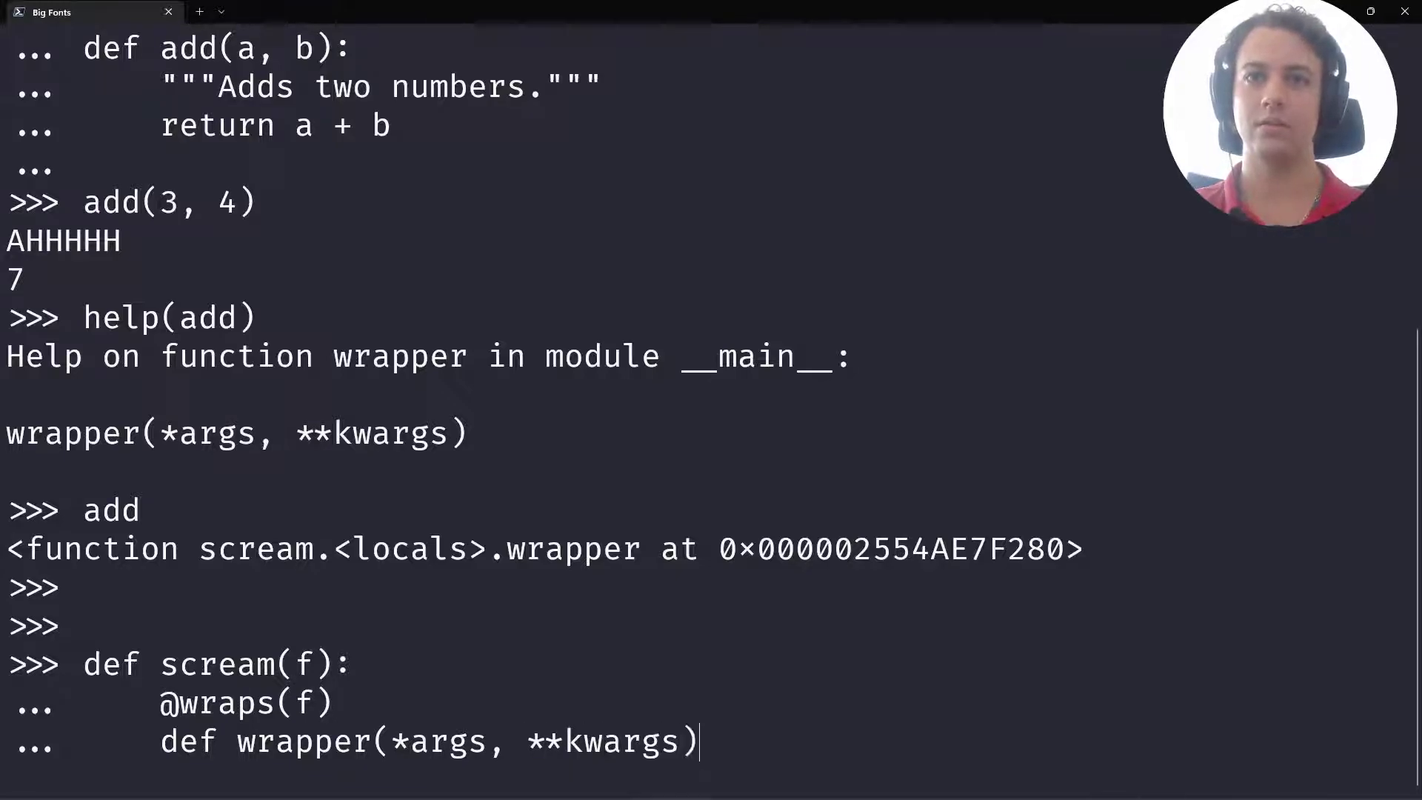
pyautogui.write(':')
pyautogui.press('Return')
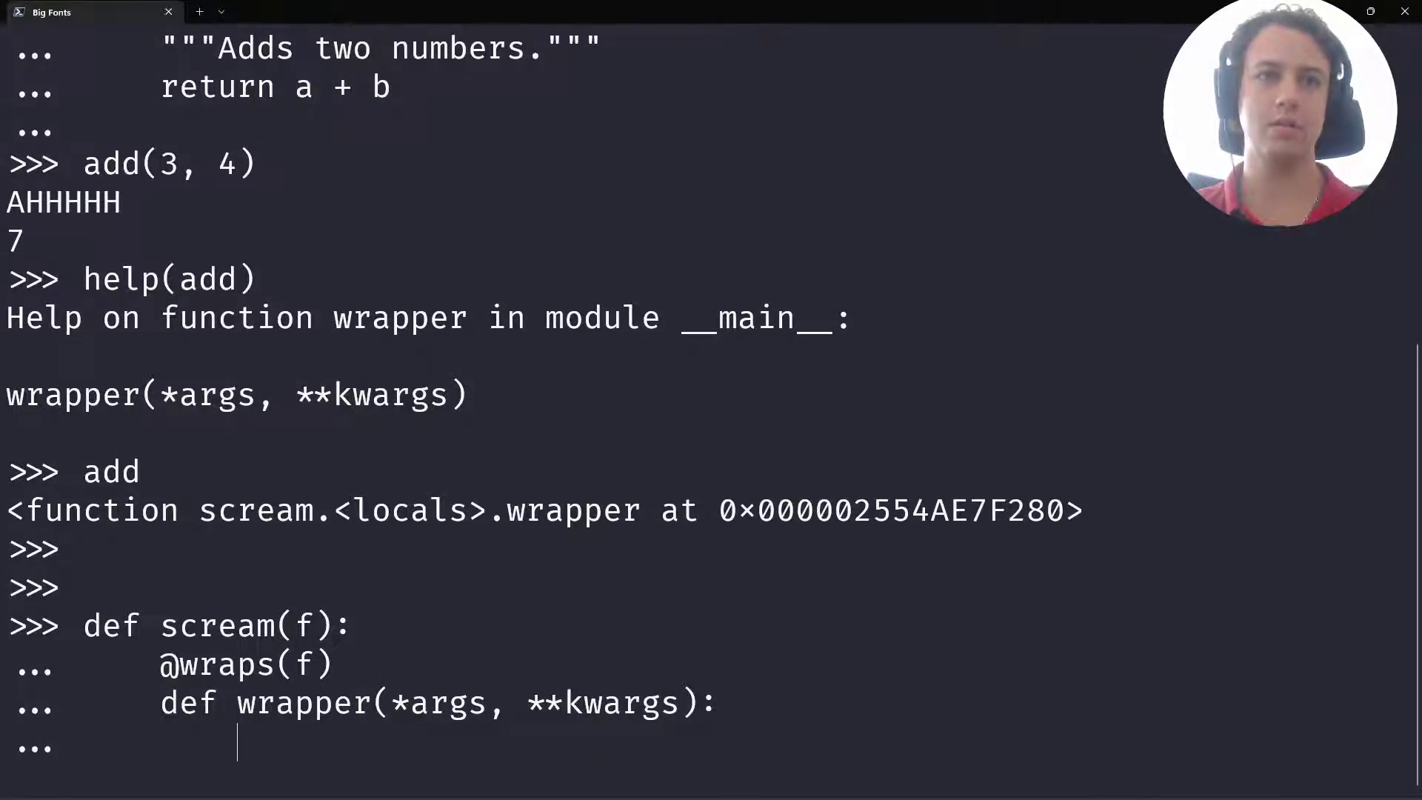
pyautogui.write('print("AHHHHH')
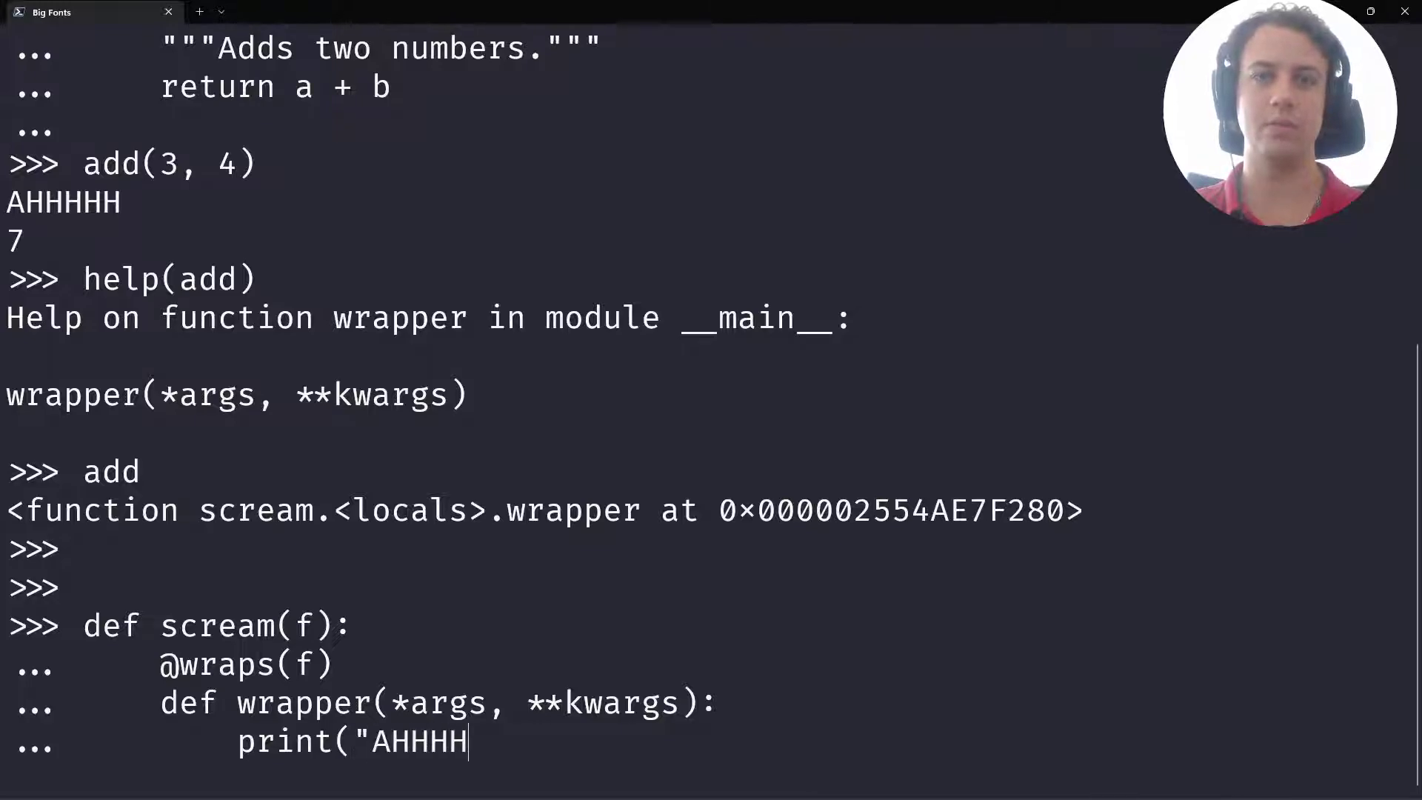
pyautogui.write('")')
pyautogui.press('Return')
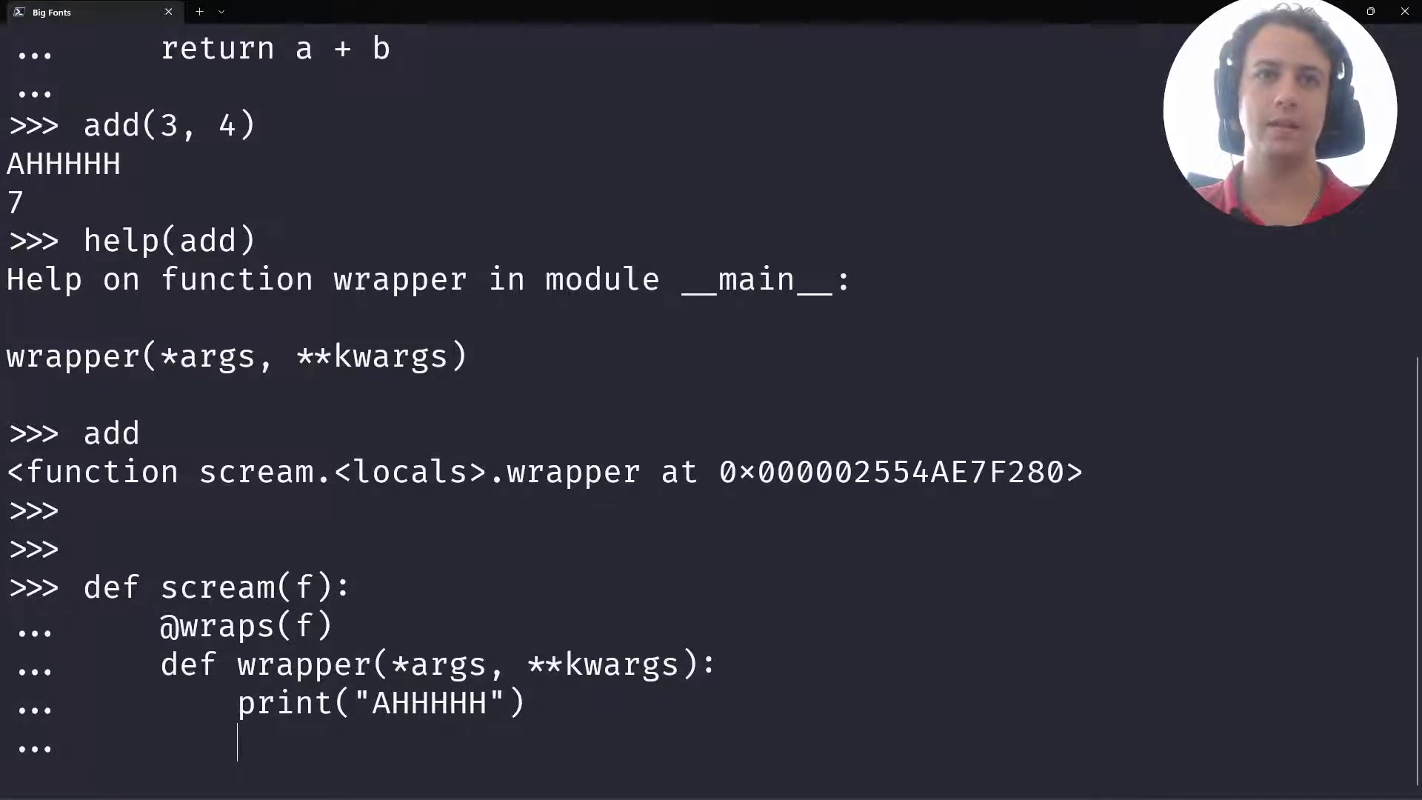
pyautogui.write('return f(*')
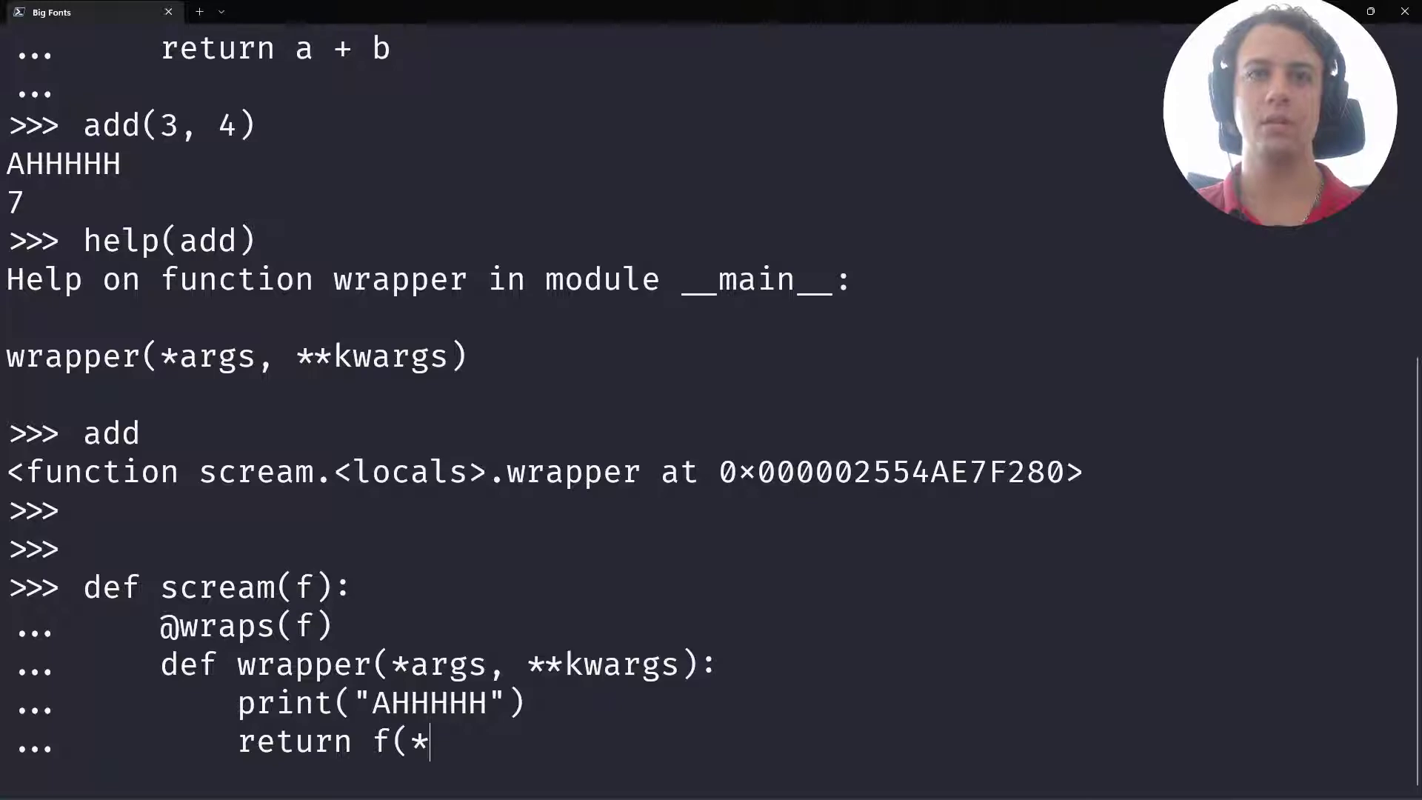
pyautogui.write('args, **kwargs')
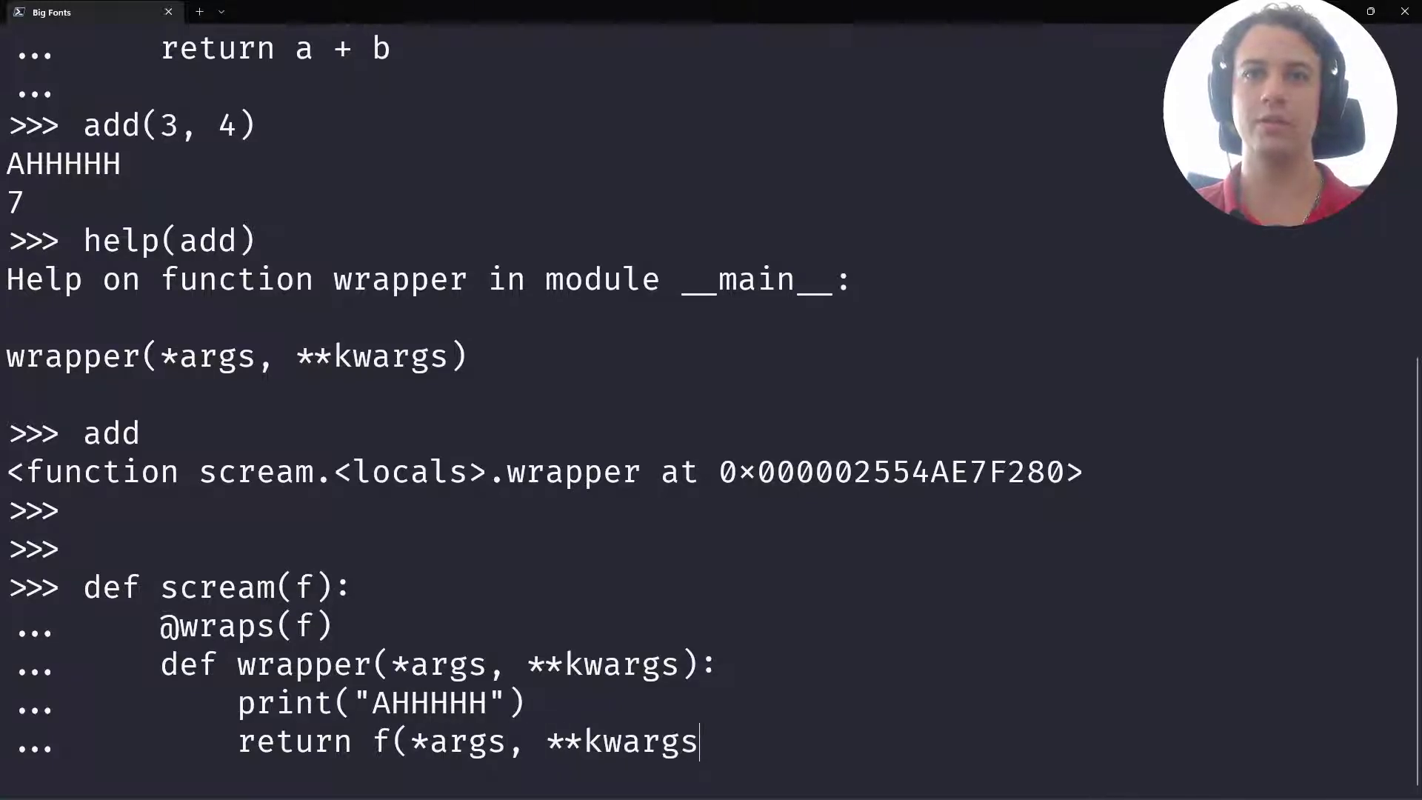
pyautogui.press('Return')
pyautogui.write('return ')
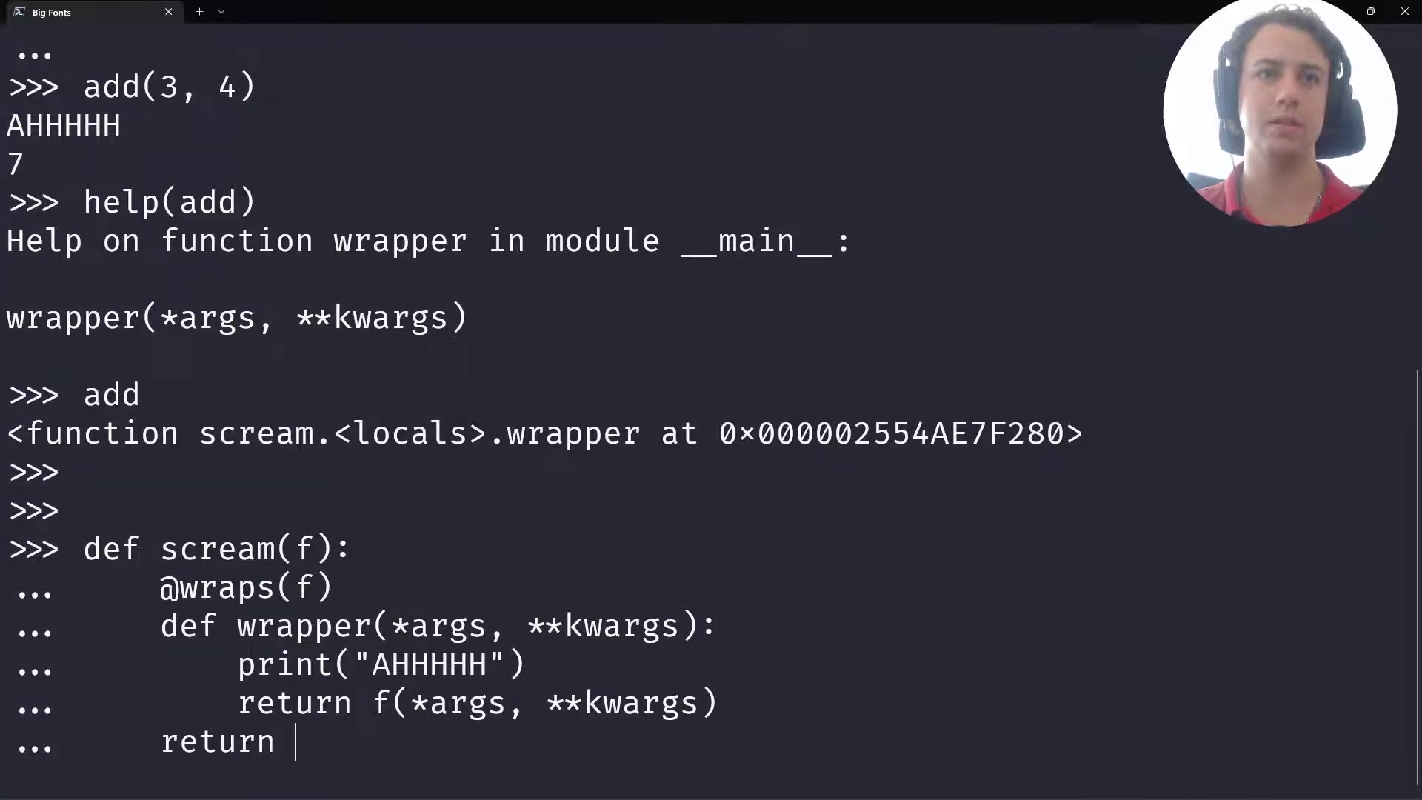
pyautogui.write('wrapperr')
pyautogui.press('BackSpace')
pyautogui.press('Return')
pyautogui.press('Return')
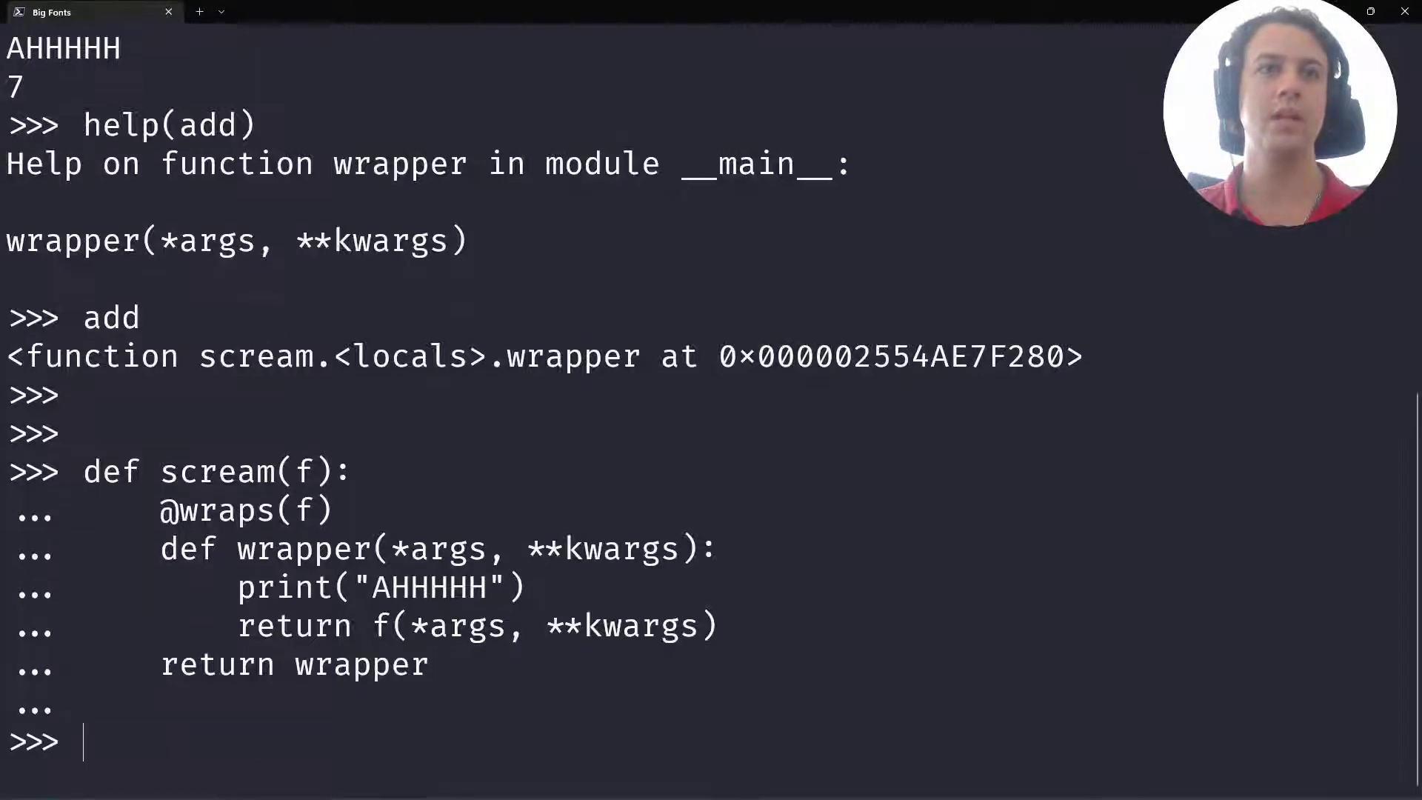
pyautogui.write('@scream')
pyautogui.press('Return')
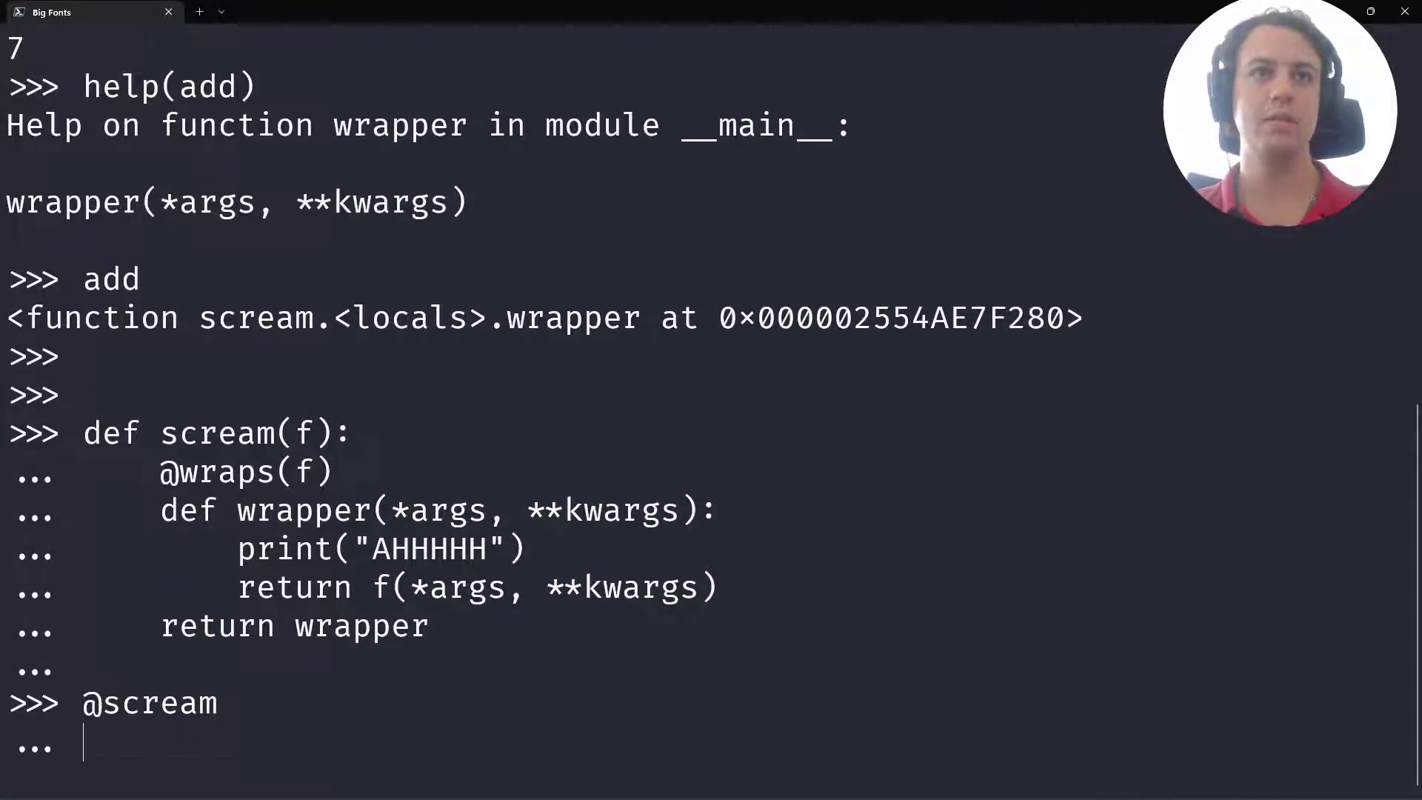
pyautogui.write('def add(a, b):')
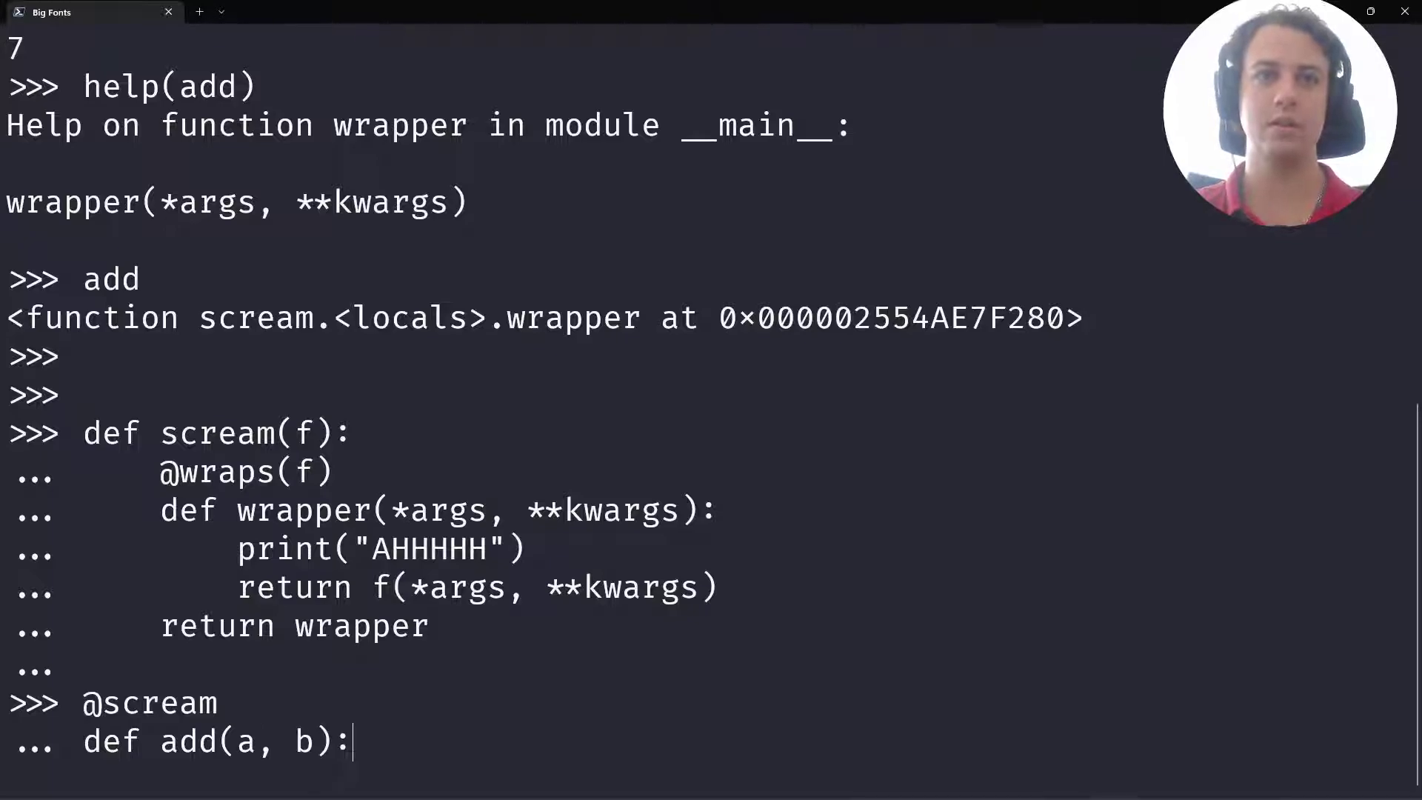
pyautogui.press('Return')
pyautogui.write('"""')
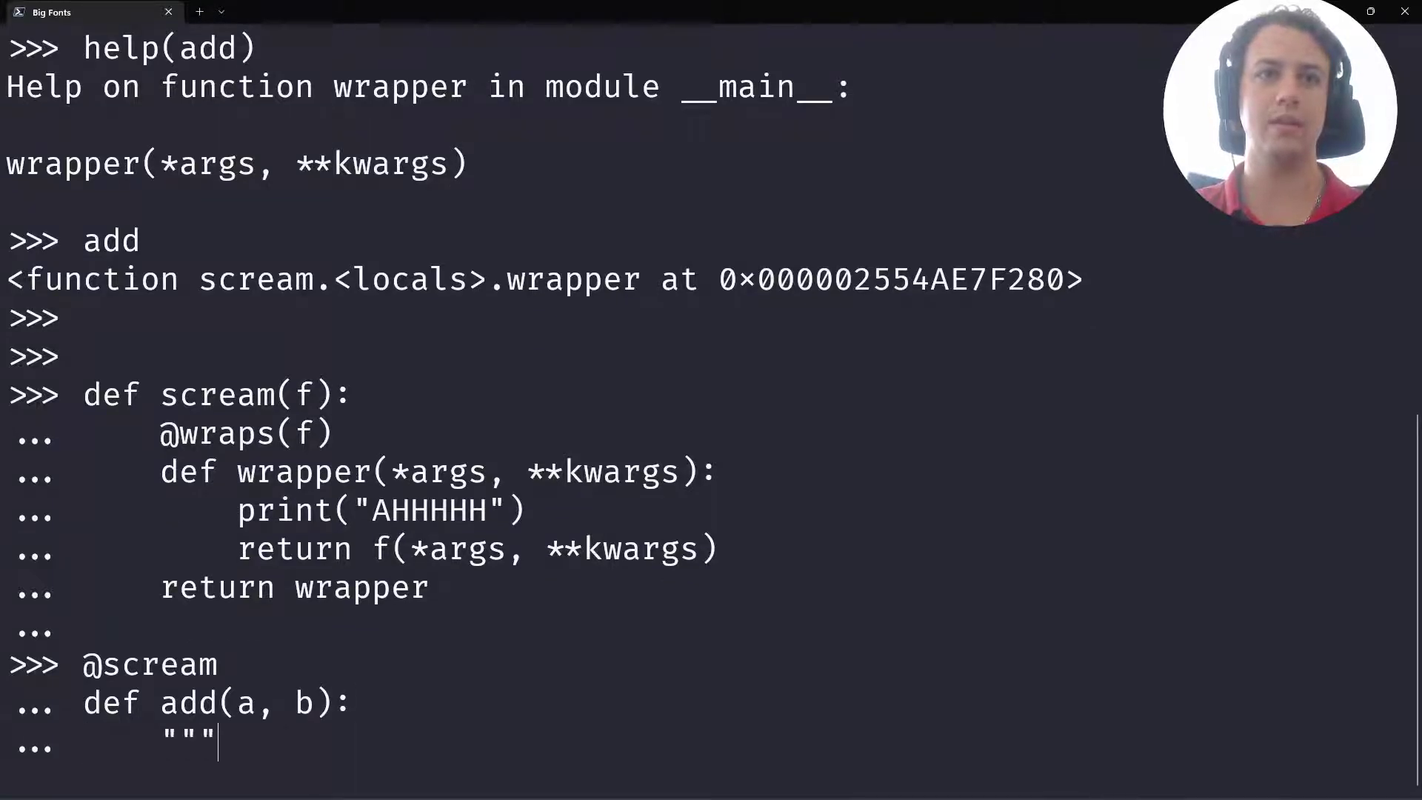
pyautogui.write('Adds two nu')
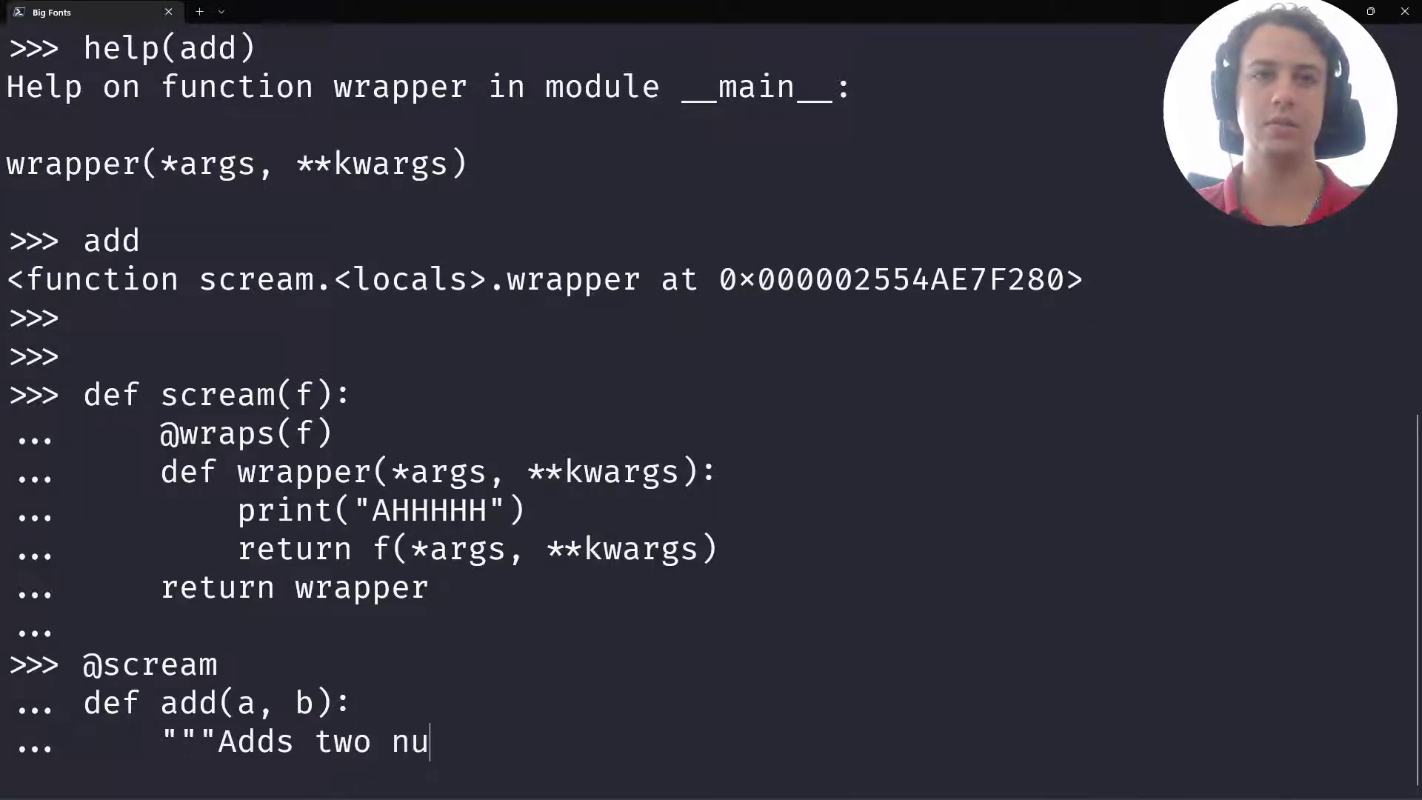
pyautogui.write('mbers."""')
pyautogui.press('Return')
pyautogui.write('r')
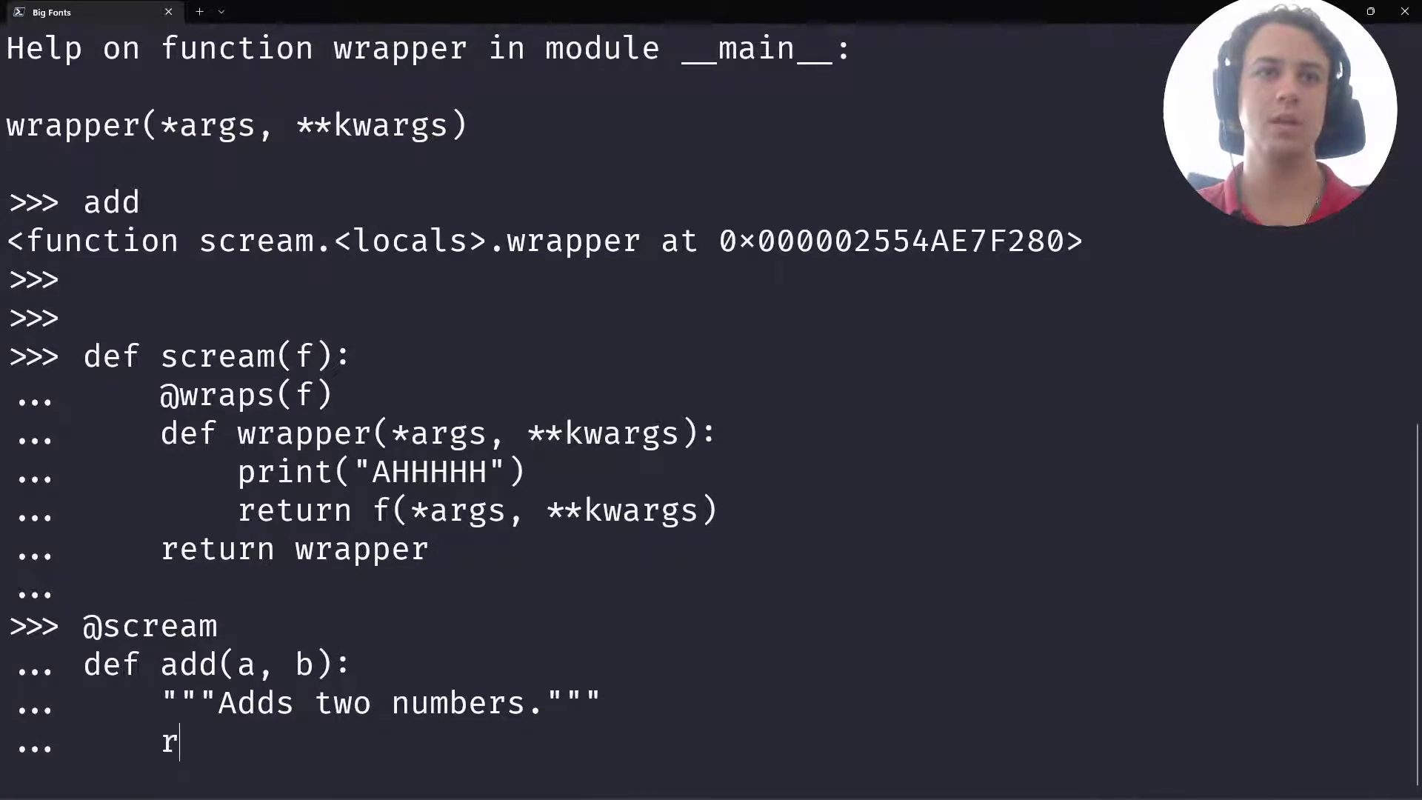
pyautogui.write('eturn a + b')
pyautogui.press('Return')
pyautogui.press('Return')
pyautogui.write('ad')
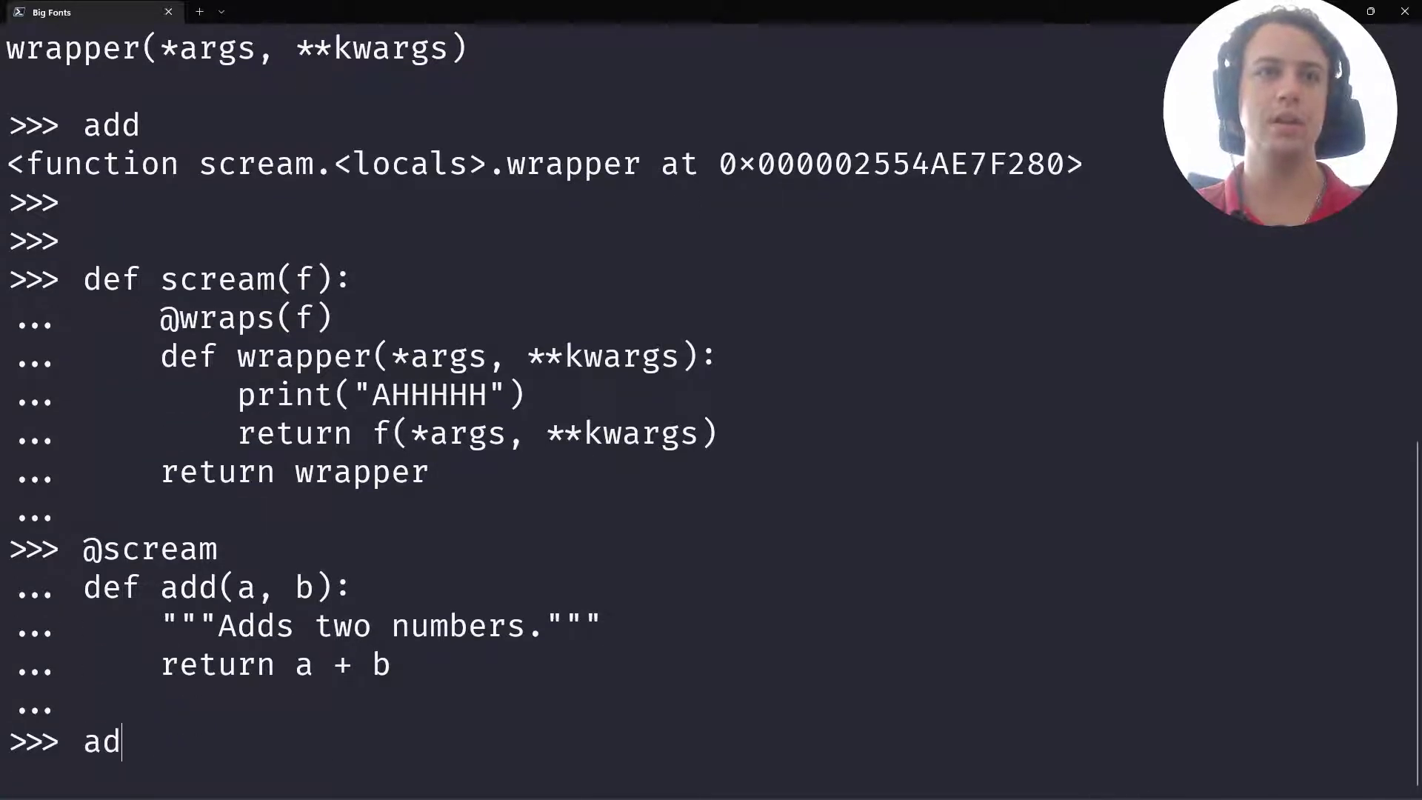
pyautogui.write('d(3, 4)')
# Run add(3, 4), then evaluate add and highlight its <function add> repr.
pyautogui.press('Return')
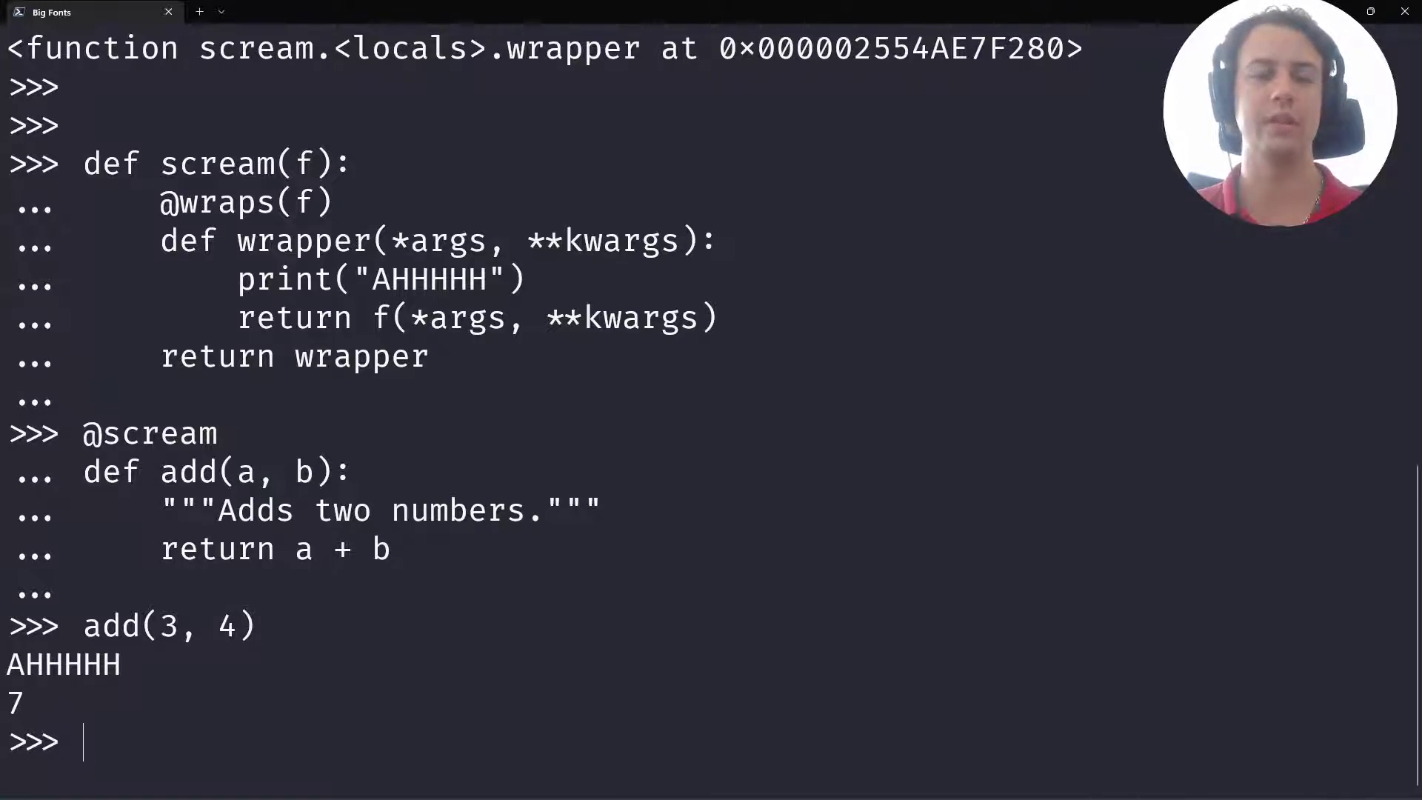
pyautogui.write('add')
pyautogui.press('Return')
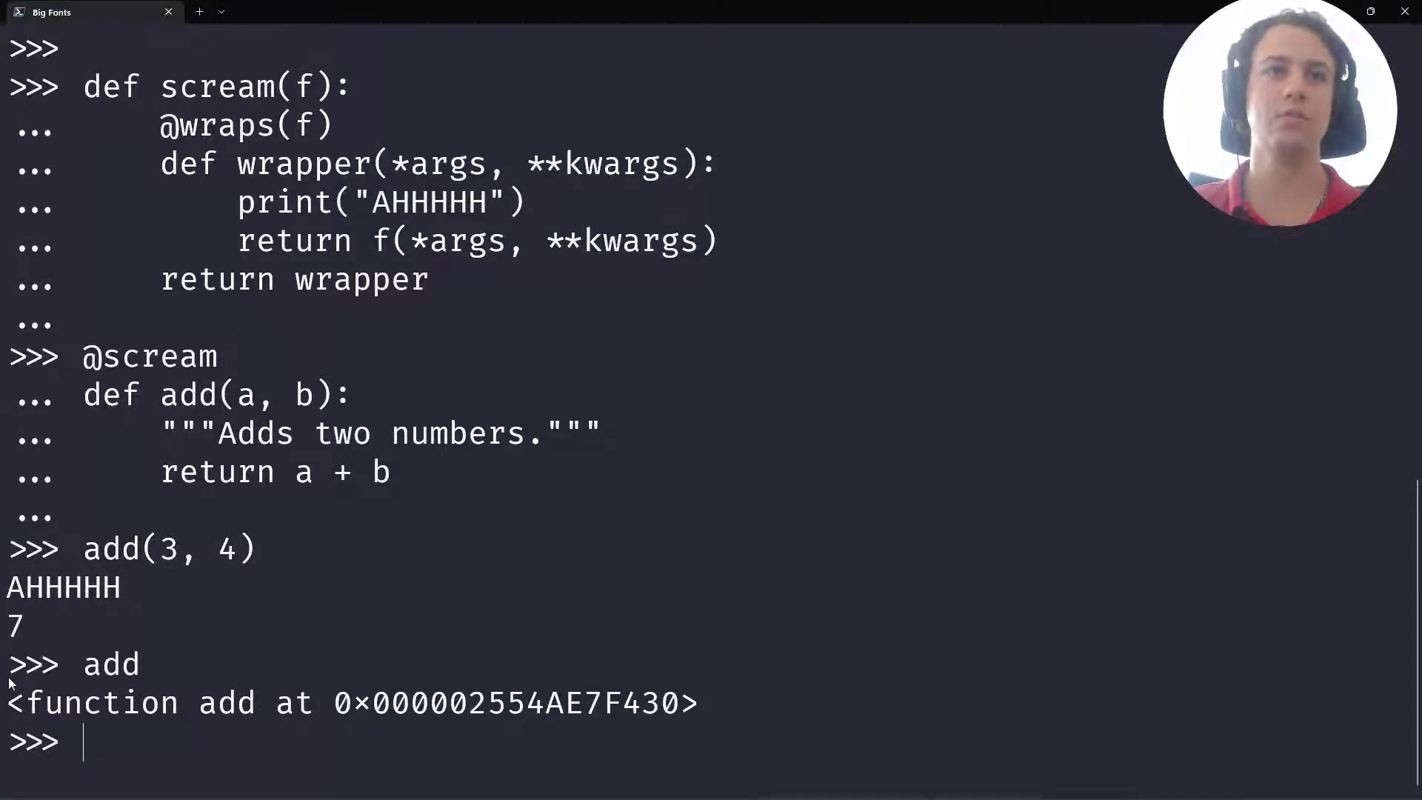
pyautogui.moveTo(11, 665); pyautogui.dragTo(695, 704)
pyautogui.click(556, 717)
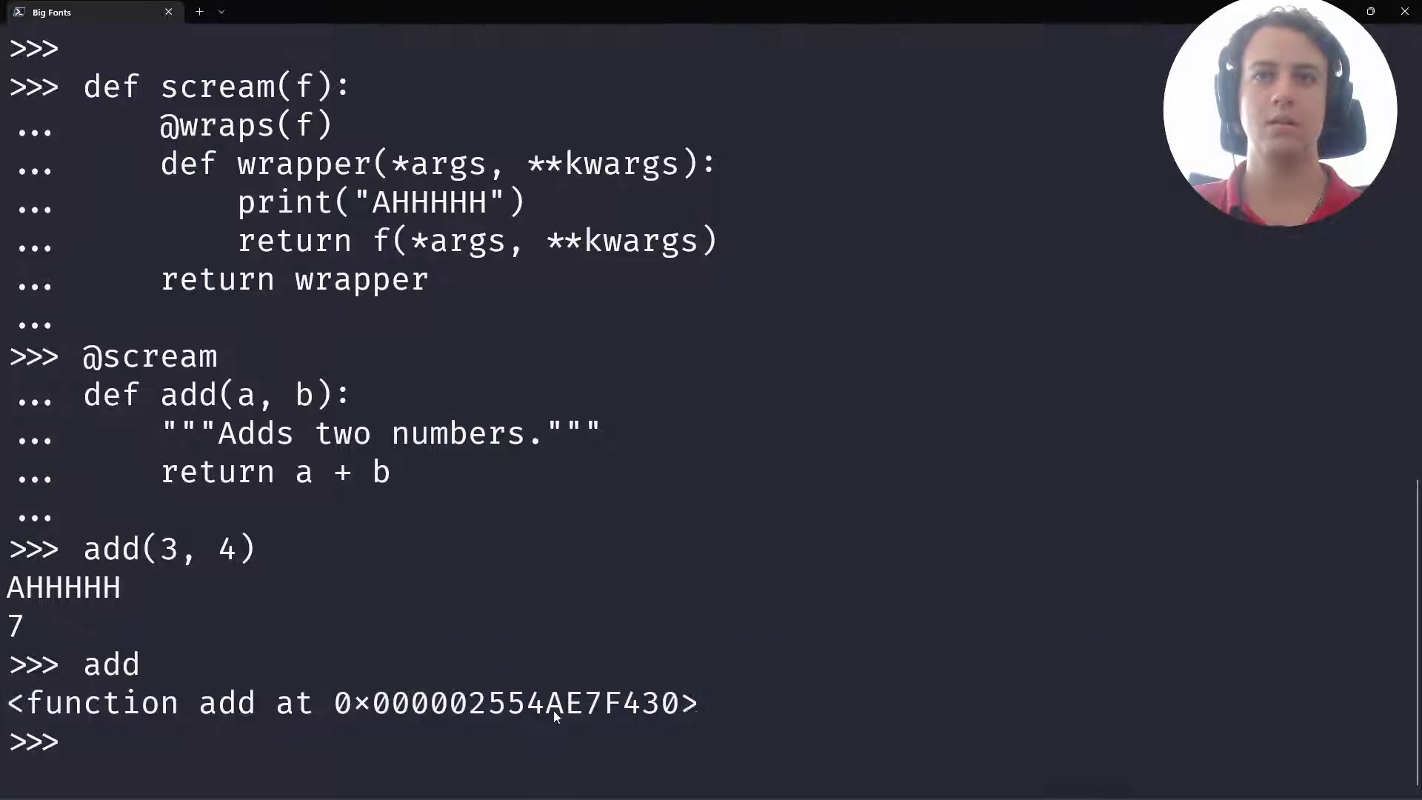
pyautogui.moveTo(24, 665); pyautogui.dragTo(695, 703)
pyautogui.click(108, 703)
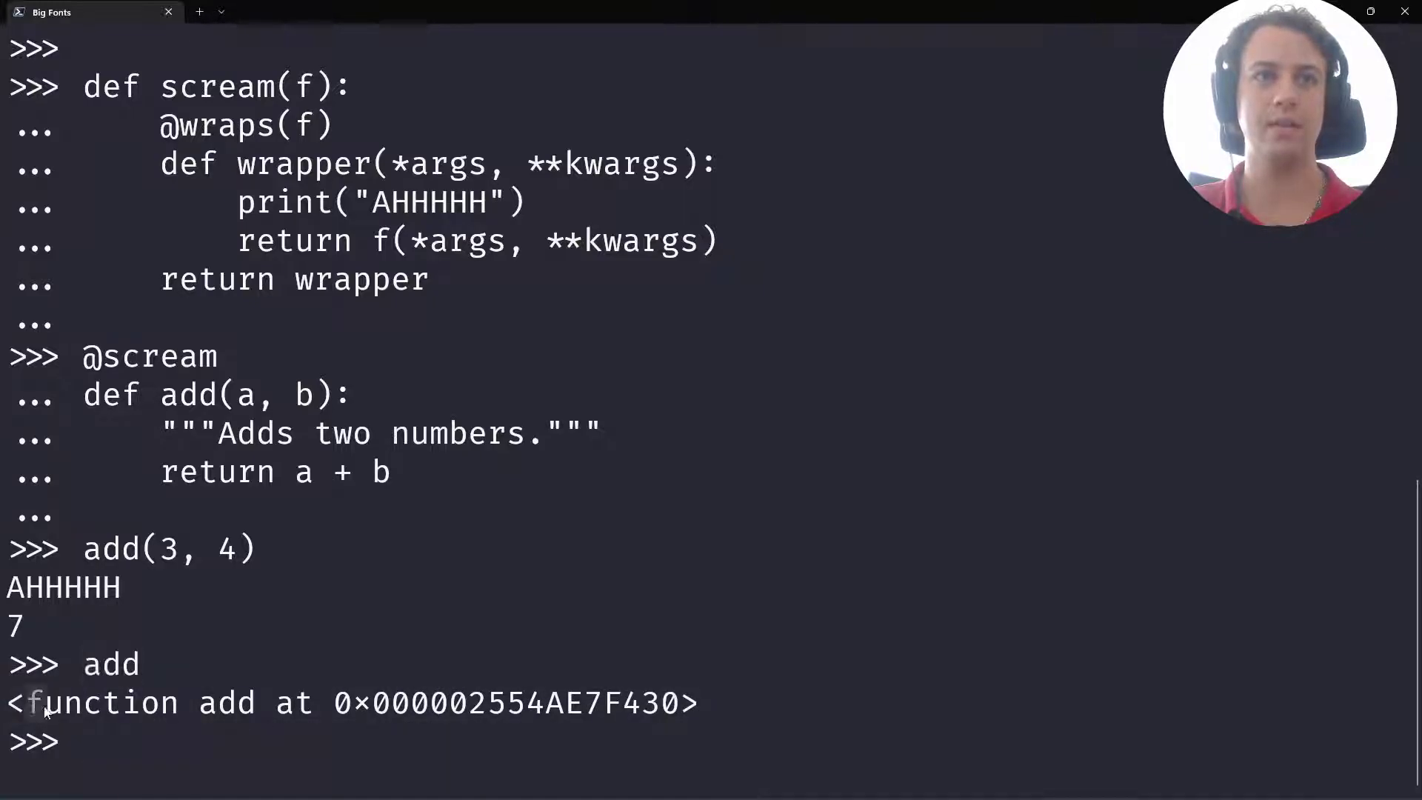
pyautogui.write('help(ad')
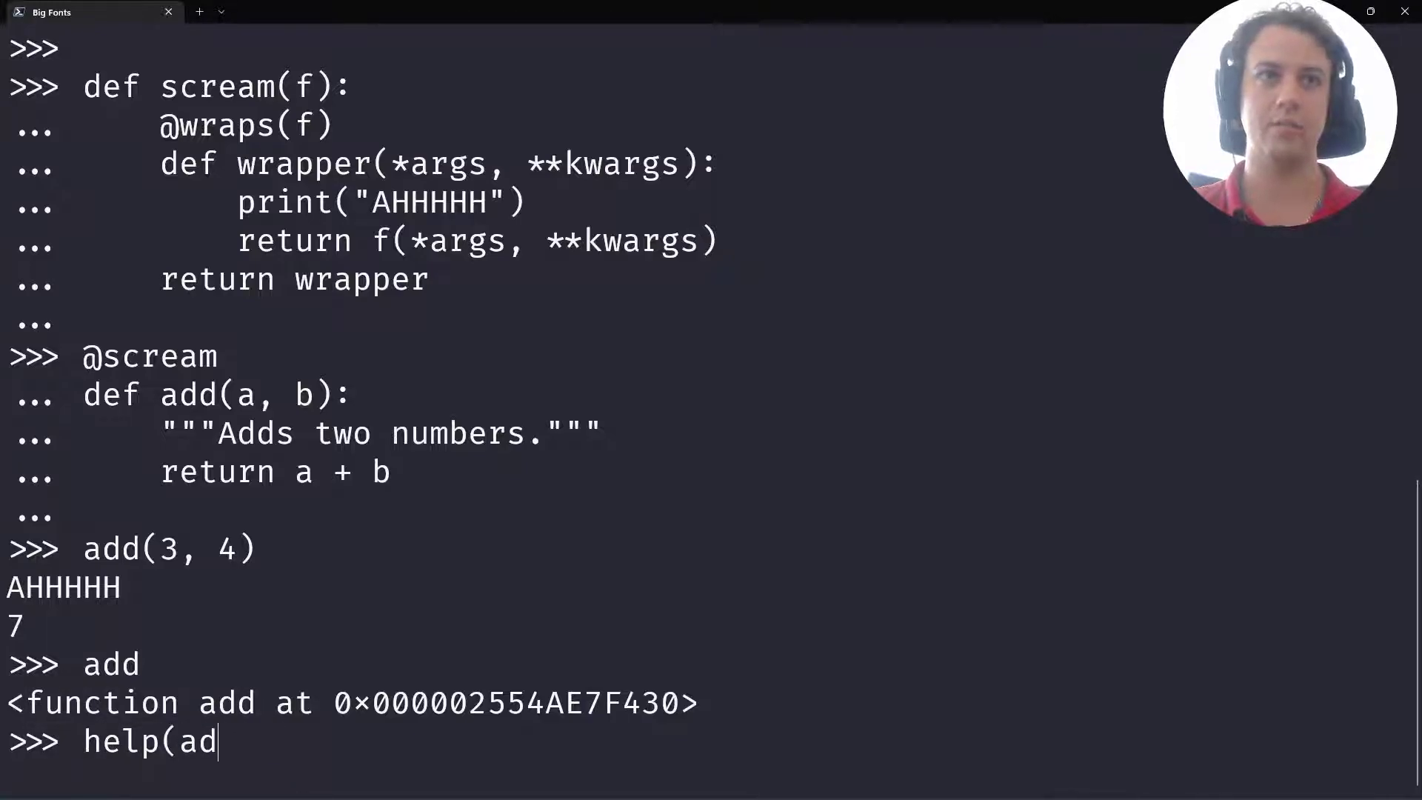
pyautogui.write('d)')
# Run help(add) and highlight the add(a, b) signature and the 'Adds two numbers.' docstring.
pyautogui.press('Return')
pyautogui.moveTo(9, 626); pyautogui.dragTo(176, 626)
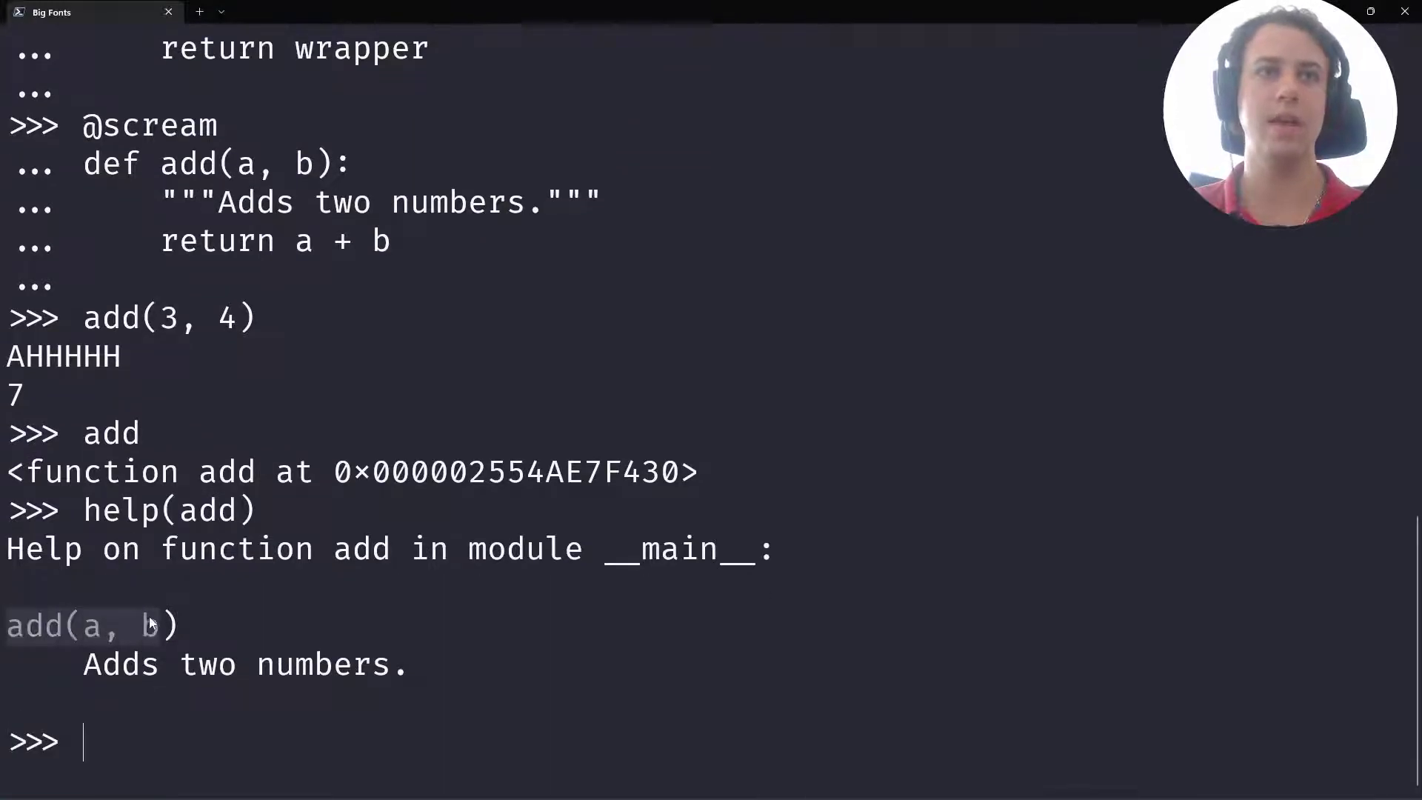
pyautogui.moveTo(84, 668); pyautogui.dragTo(437, 671)
pyautogui.click(411, 669)
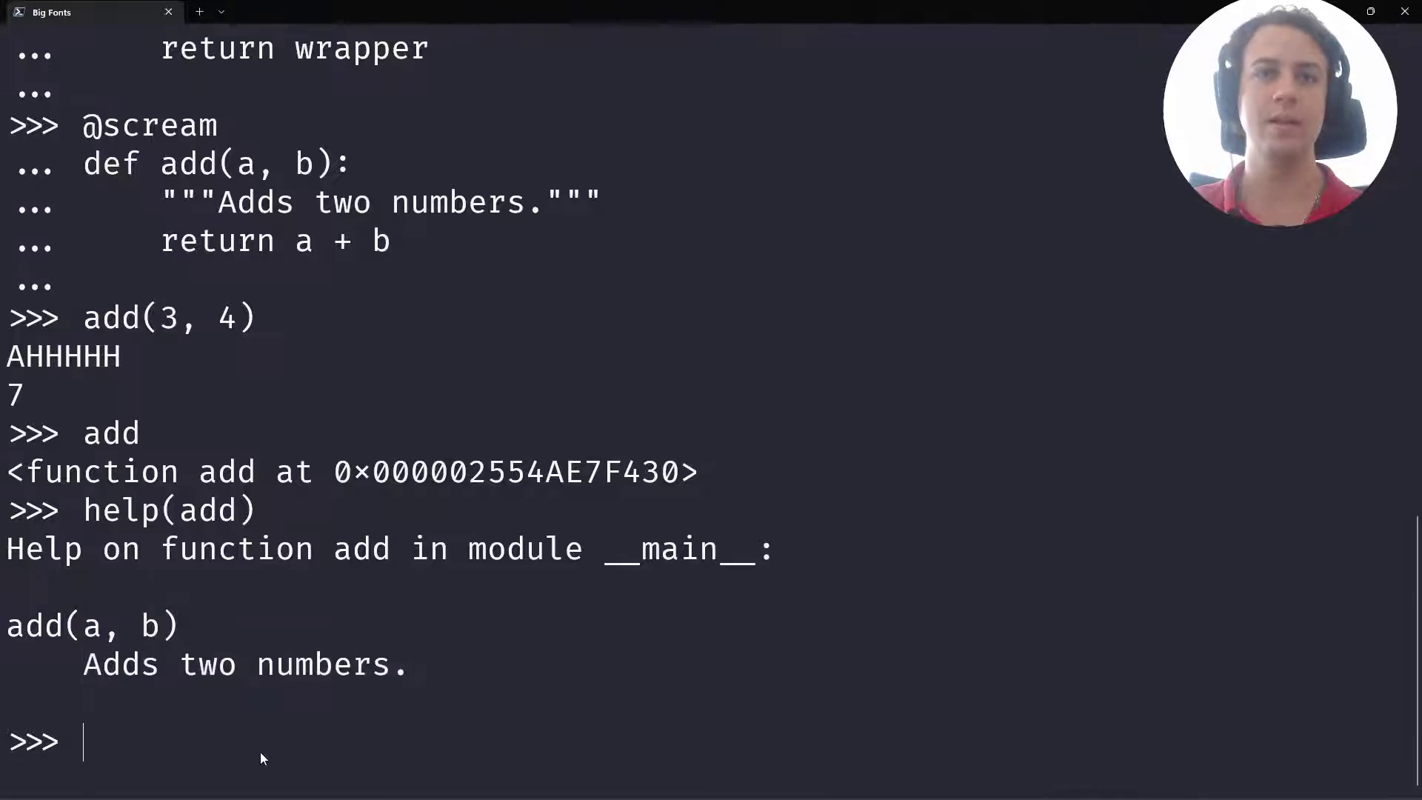